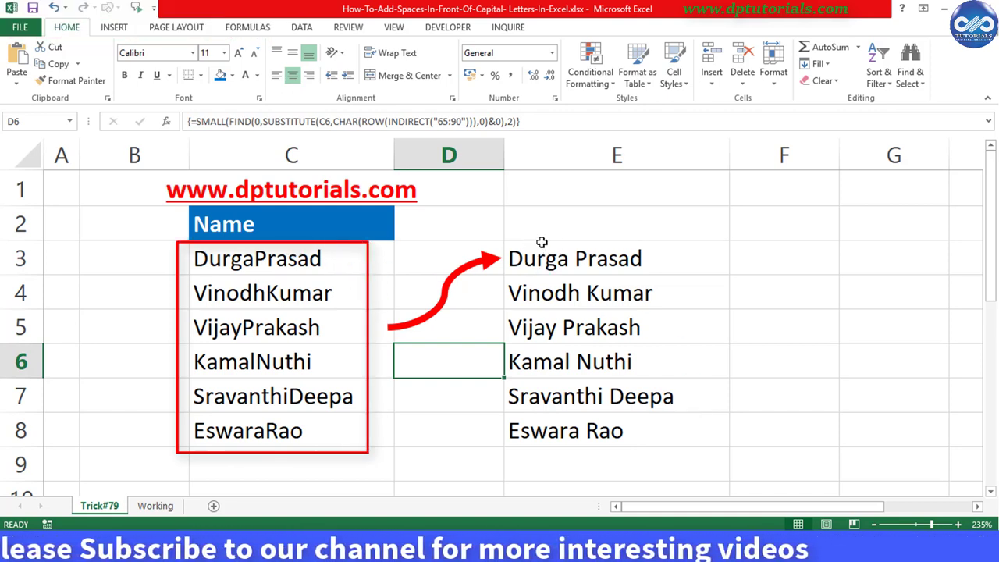
Step through the run-together names in C3:C8 to review them
click(258, 262)
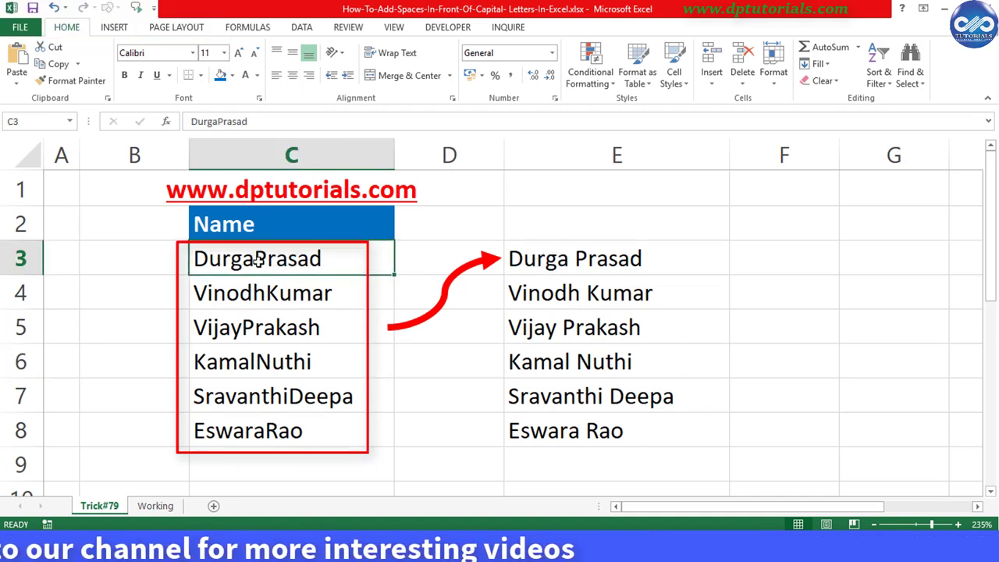
click(263, 290)
click(288, 325)
click(263, 365)
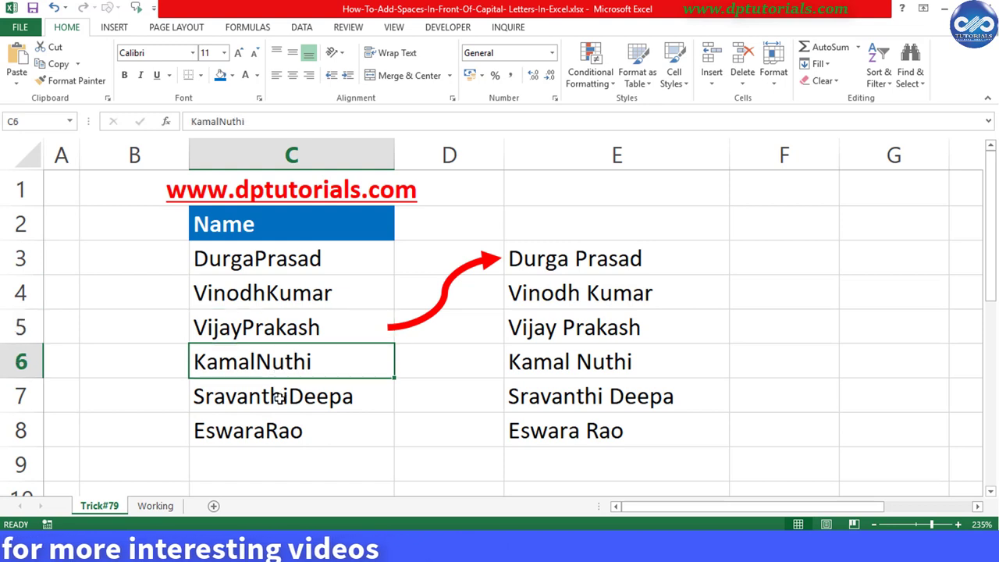
click(279, 398)
click(286, 433)
click(295, 260)
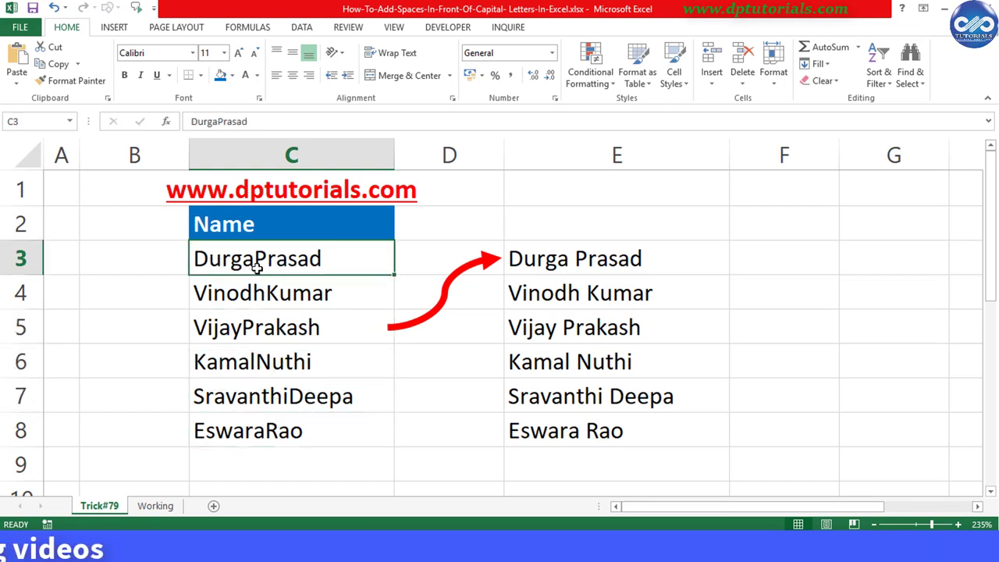
click(258, 293)
click(266, 326)
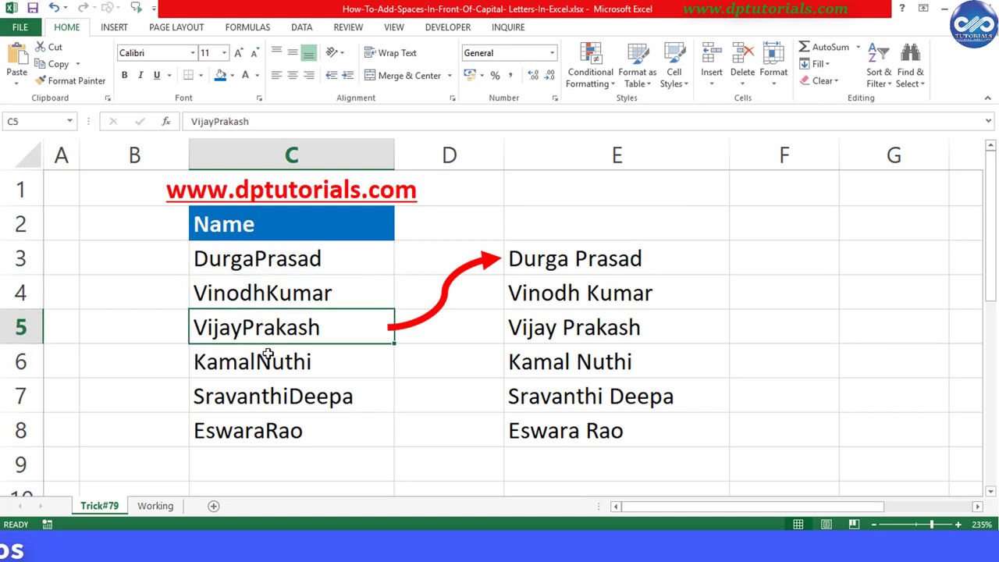
click(295, 370)
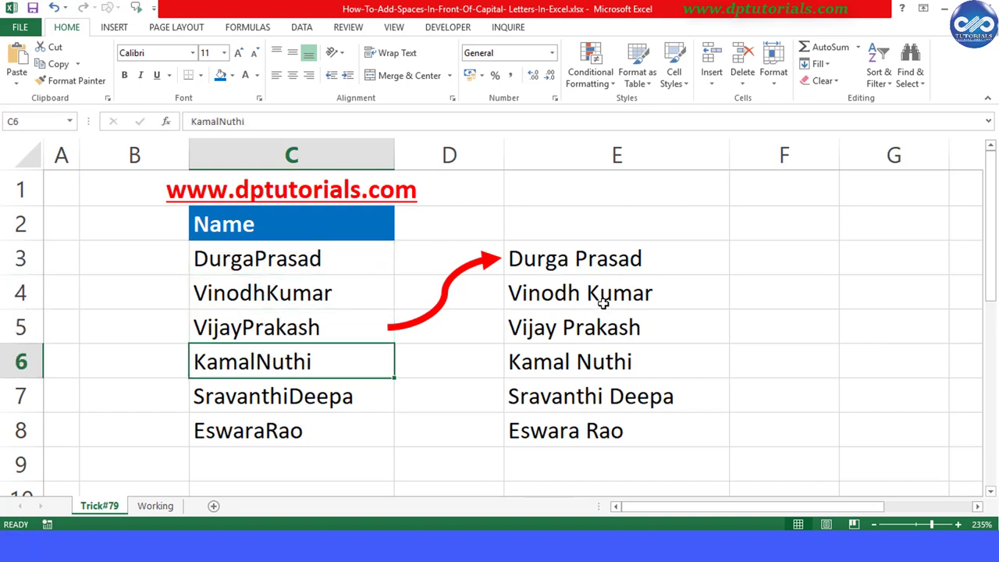
Inspect the existing splitting formulas in cells E3 through E8
click(594, 273)
click(592, 293)
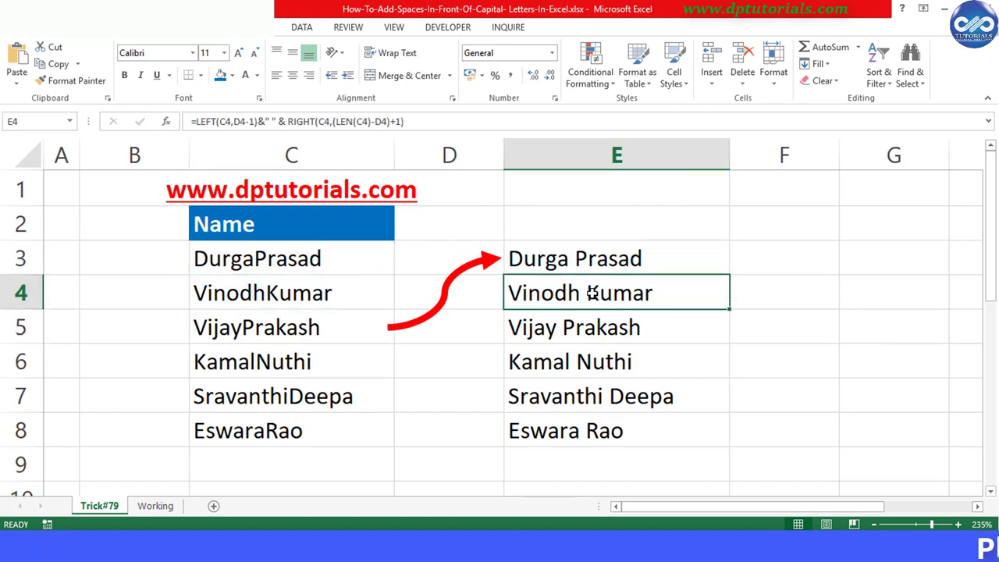
click(602, 333)
click(607, 375)
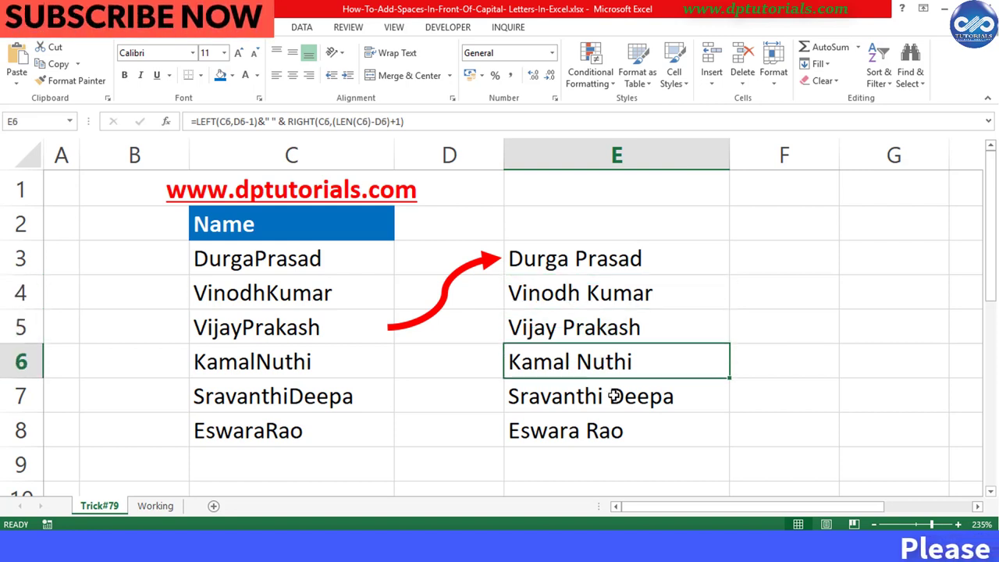
click(616, 396)
click(616, 435)
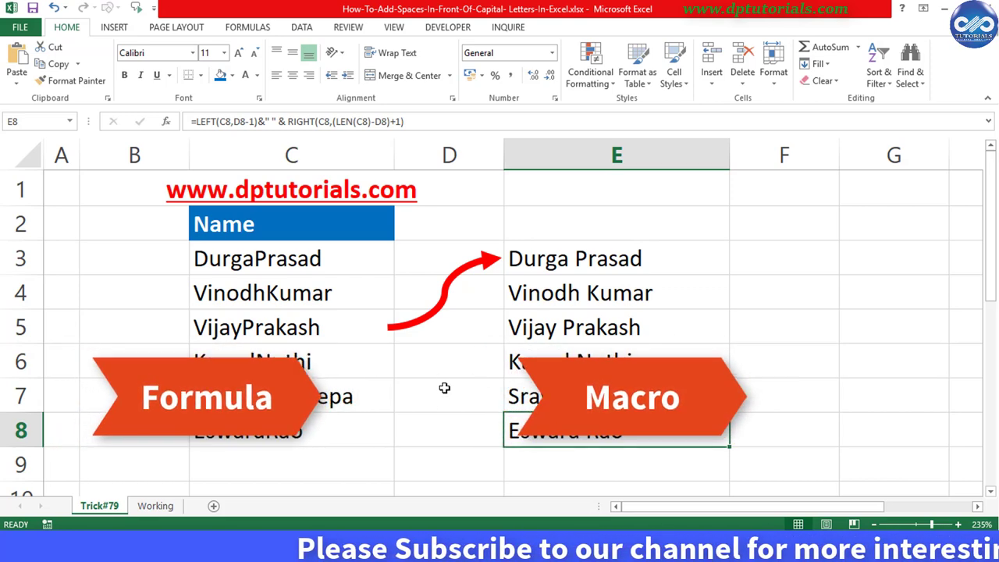
Select the six names in C3:C8, then pick the helper cells D3 and D2
drag(324, 256, 279, 431)
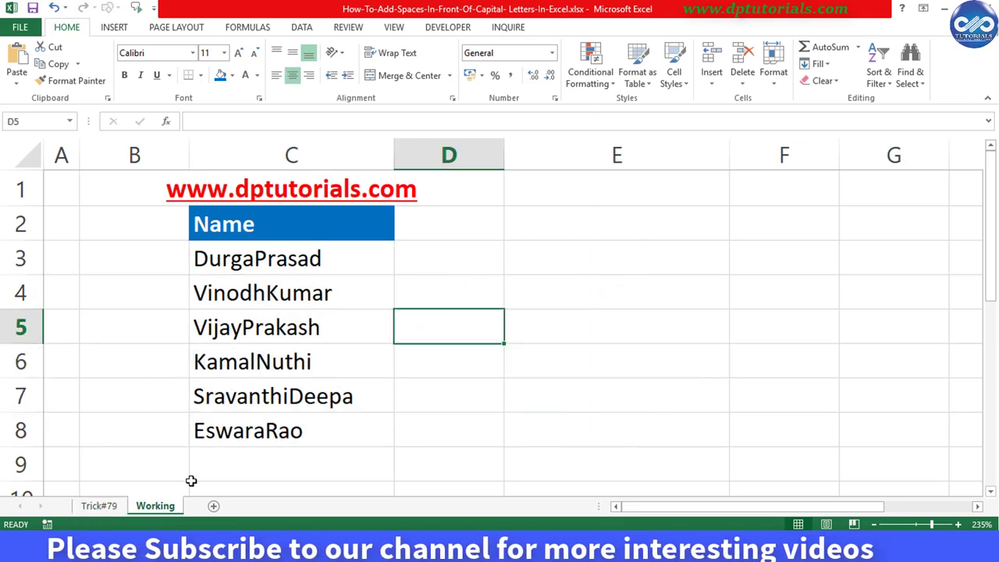
click(319, 317)
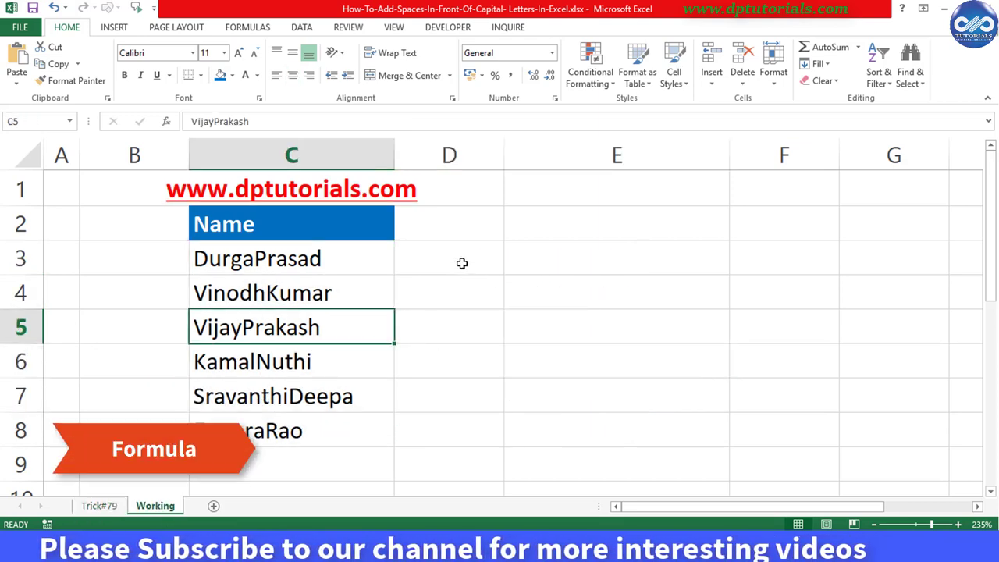
click(462, 263)
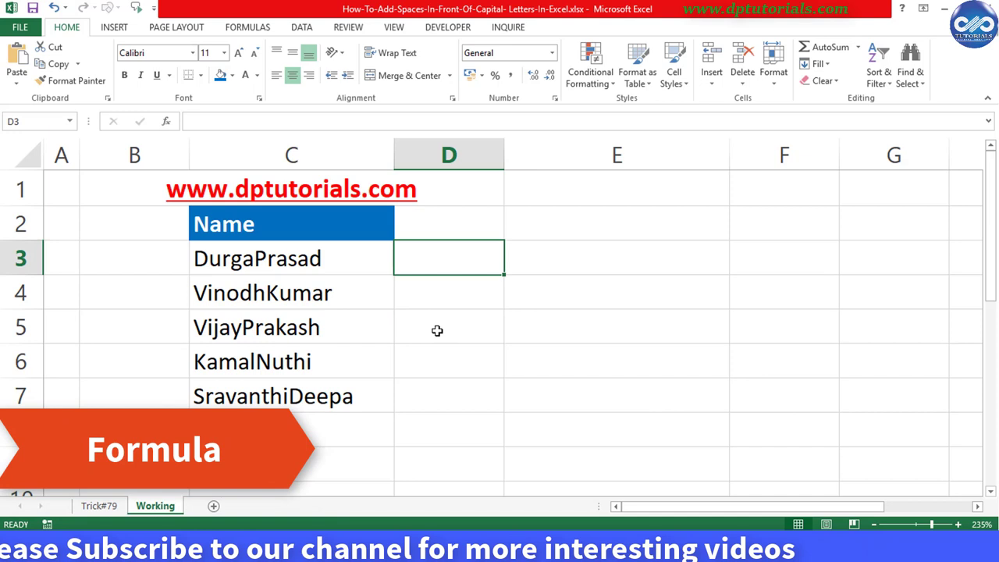
click(446, 227)
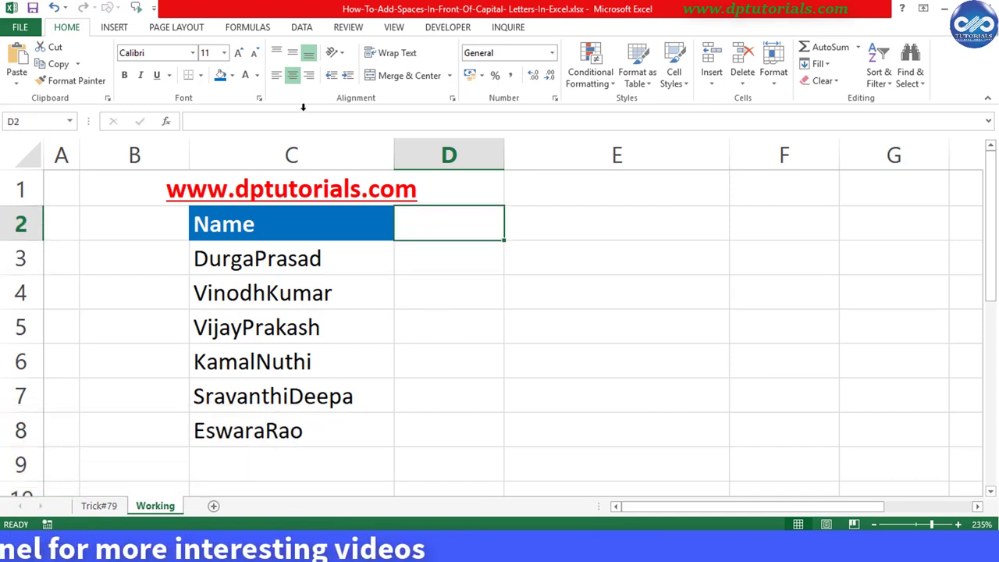
In D3, type =SMALL(FIND(0,SUBSTITUTE(C3,CHAR(ROW(INDIRECT("65:90")))) to search for capitals A–Z
click(406, 264)
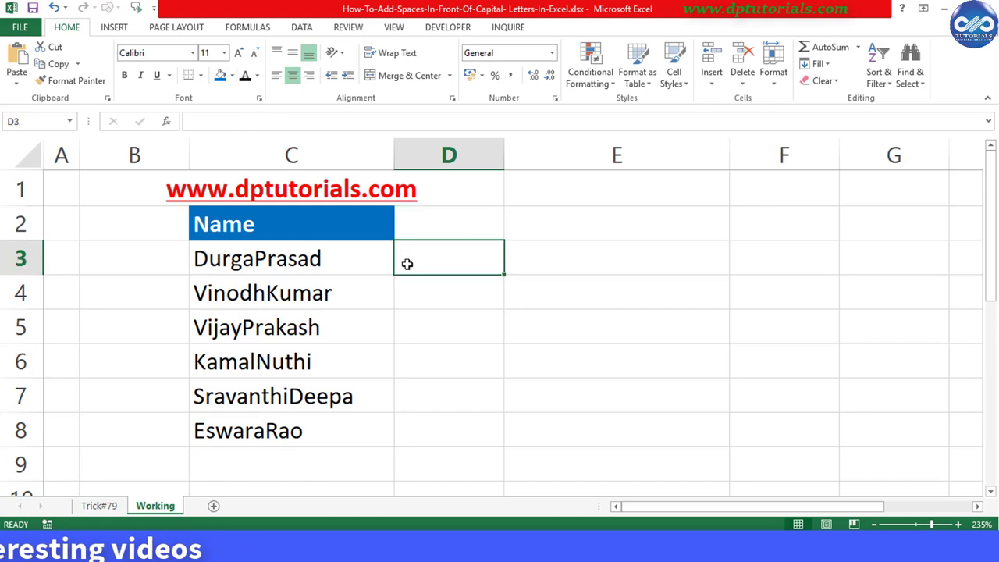
text(=s)
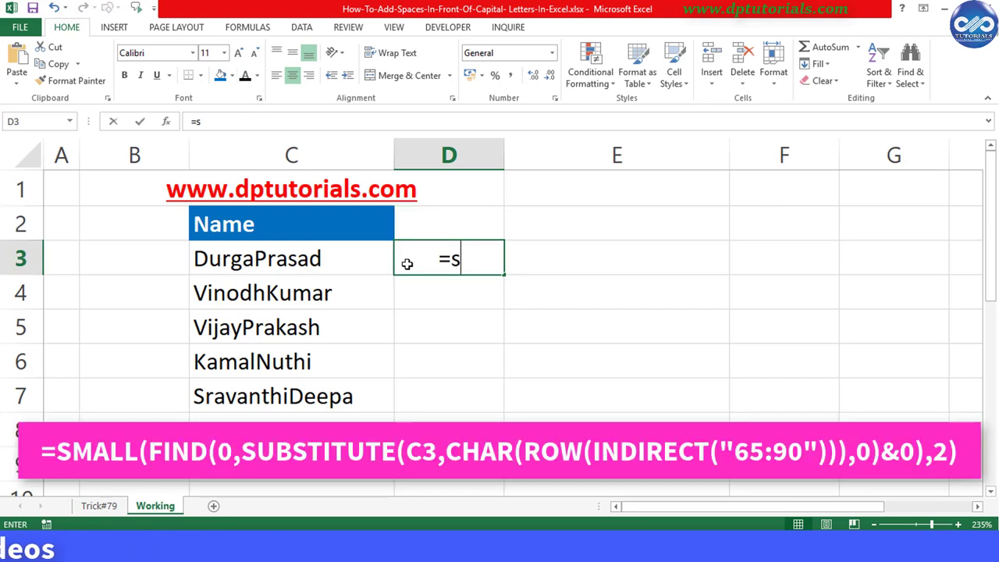
text(mall()
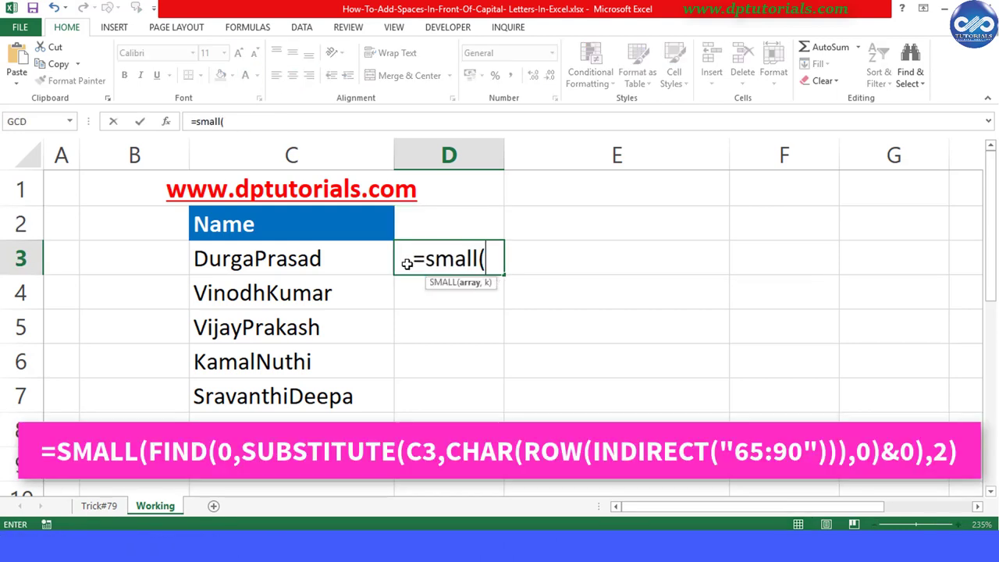
text(find(0,)
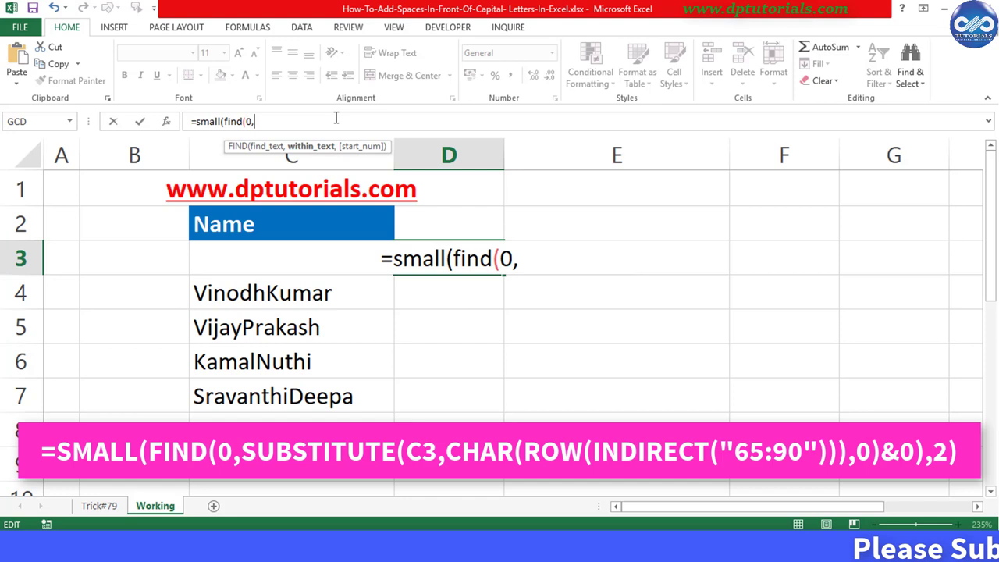
text(substi)
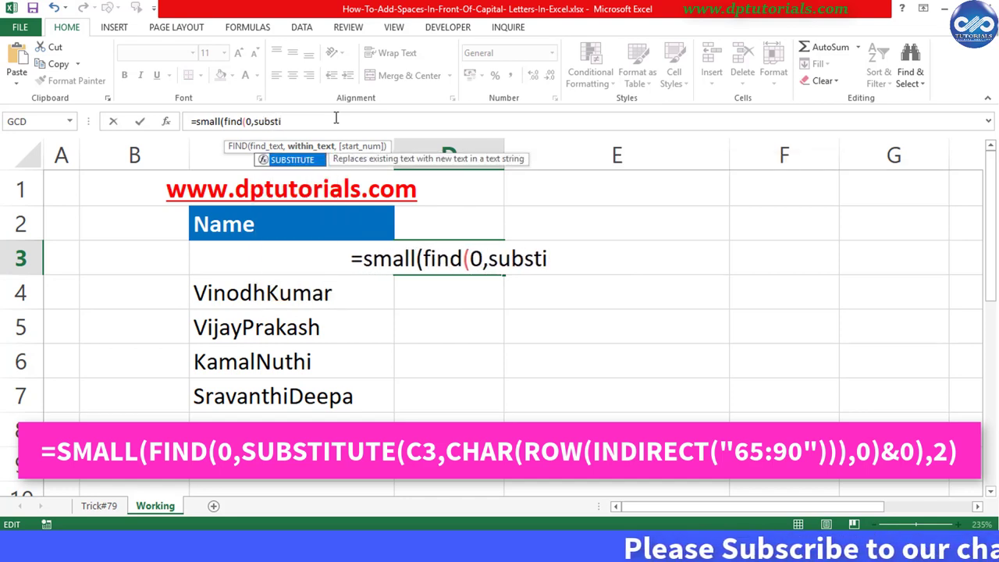
key(Tab)
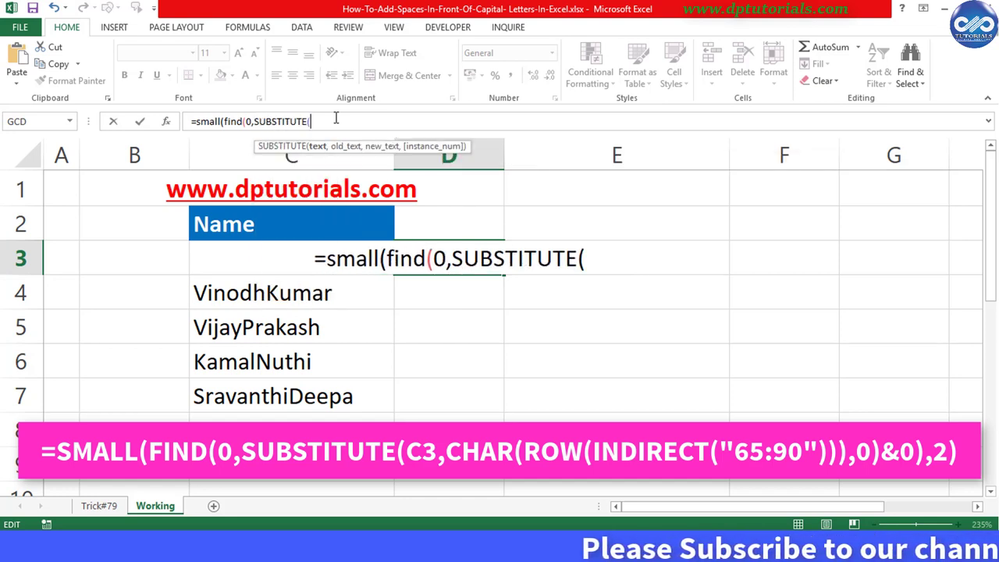
text(c3,)
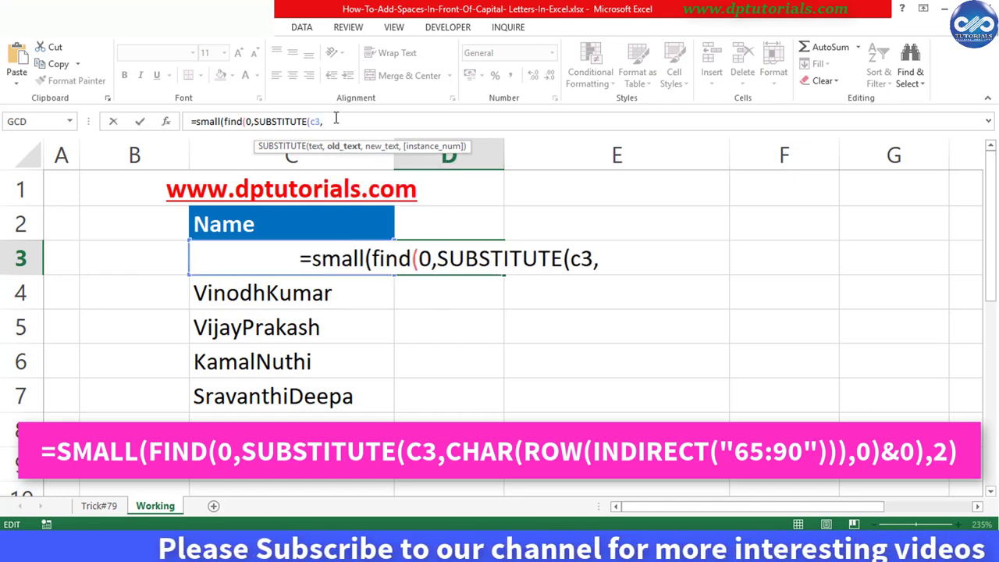
text(ch)
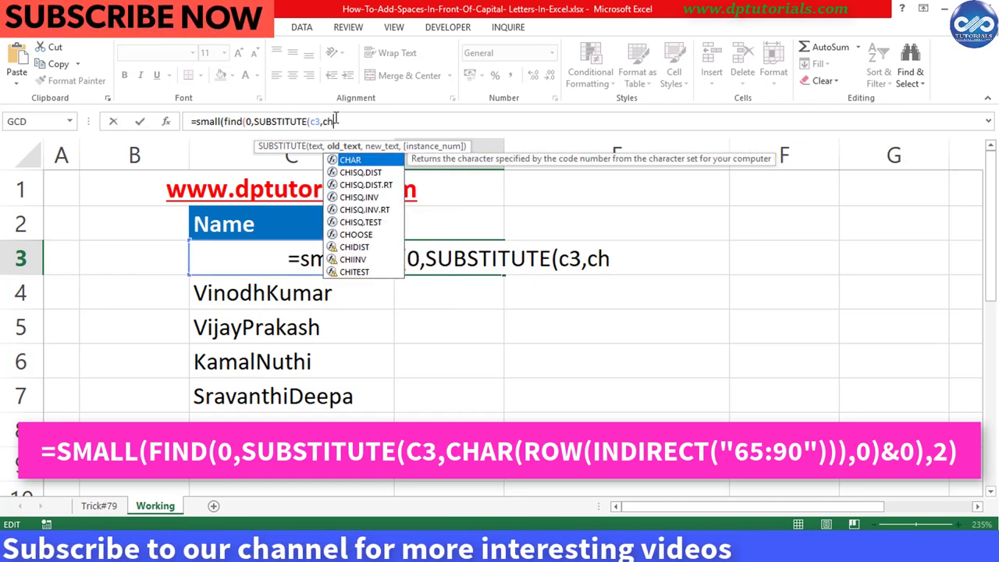
key(Tab)
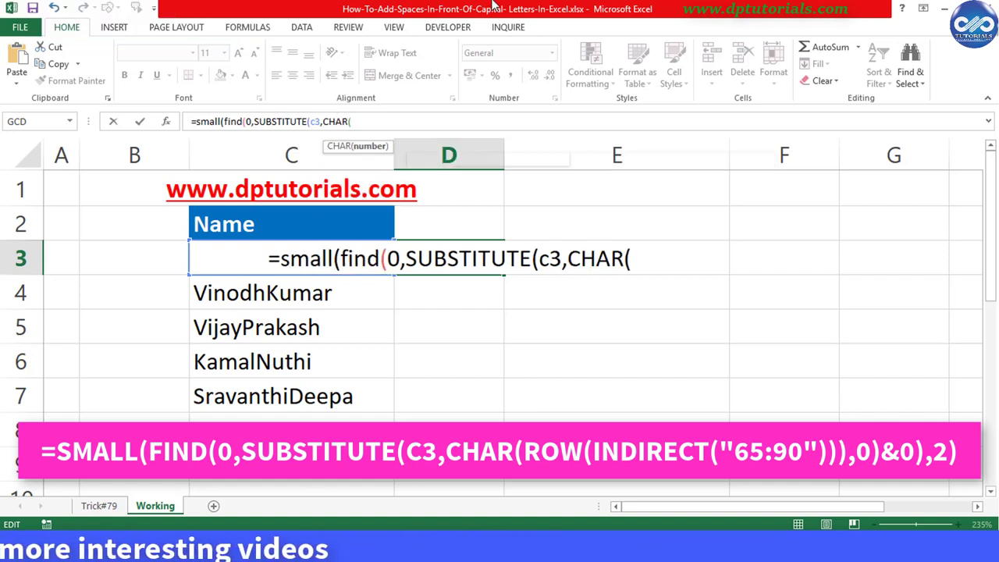
text(row)
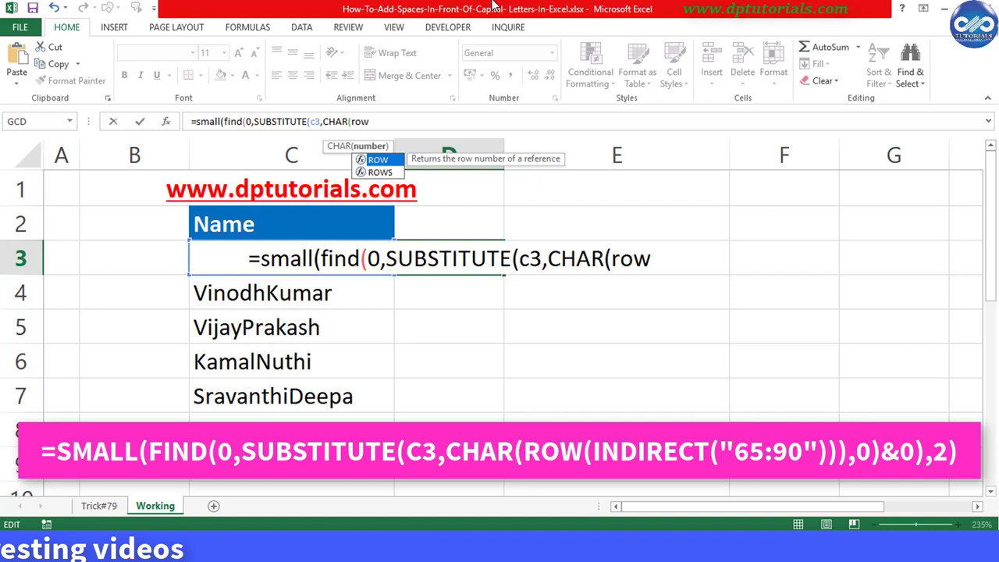
text(()
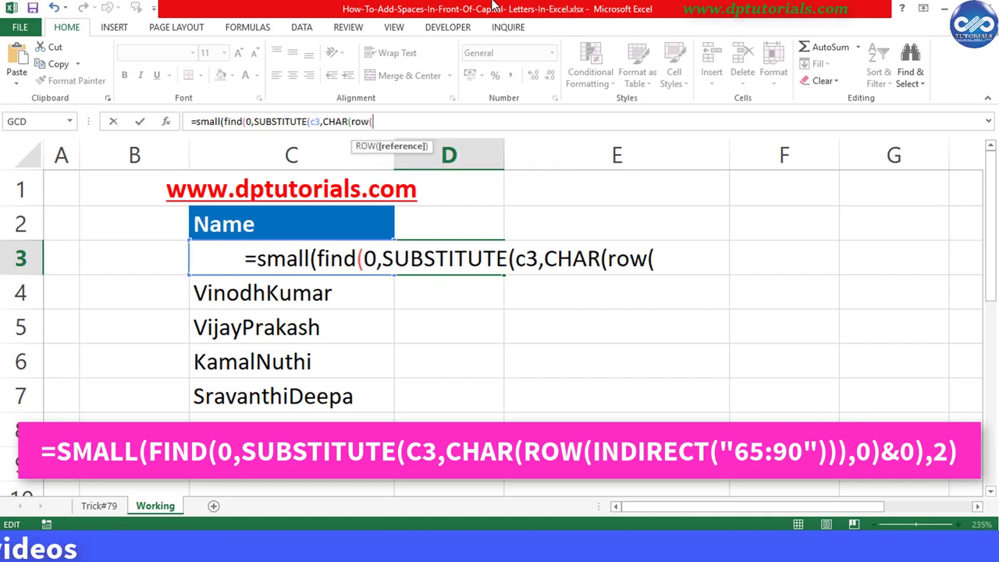
text(indi)
key(Tab)
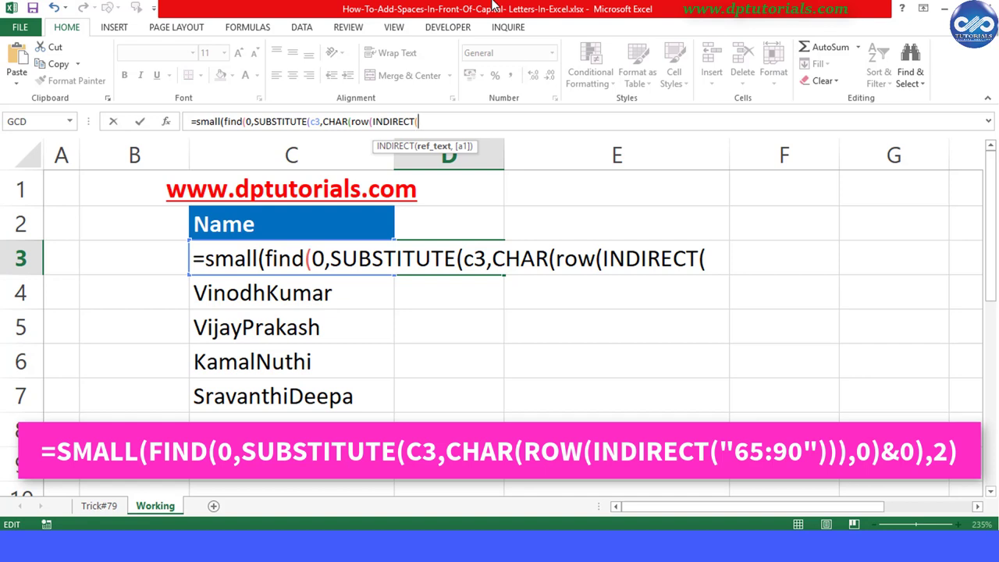
text("6)
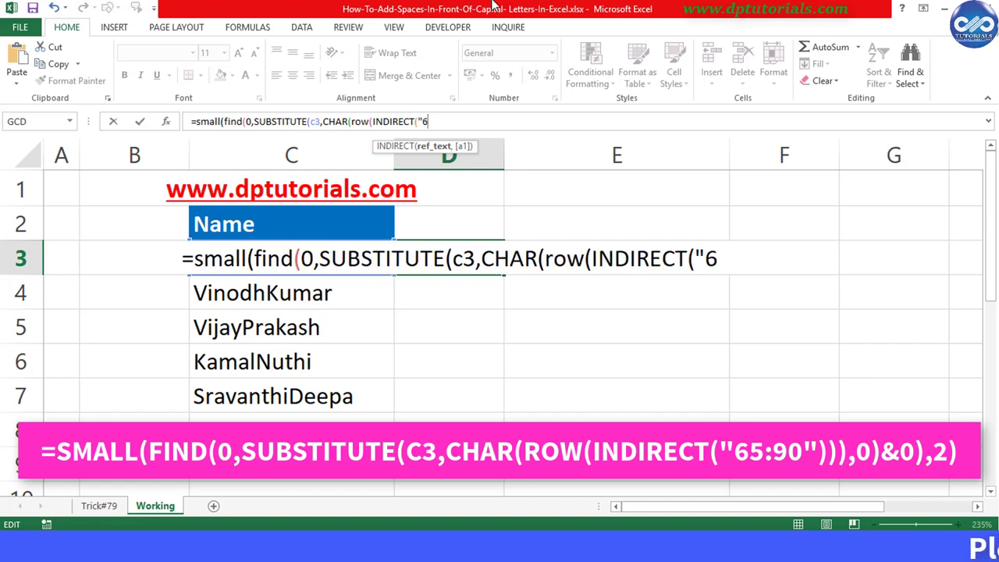
text(5:90)
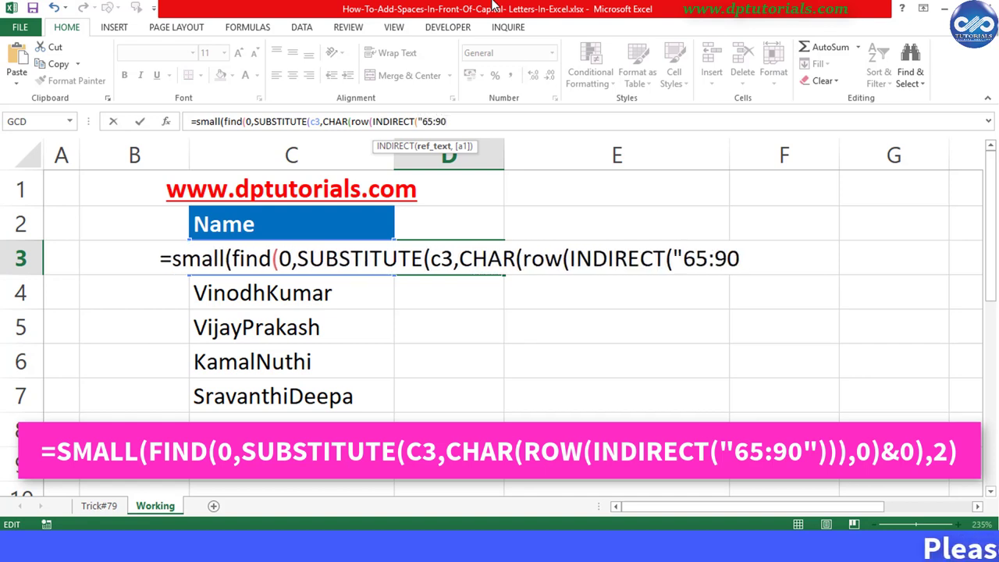
text("))
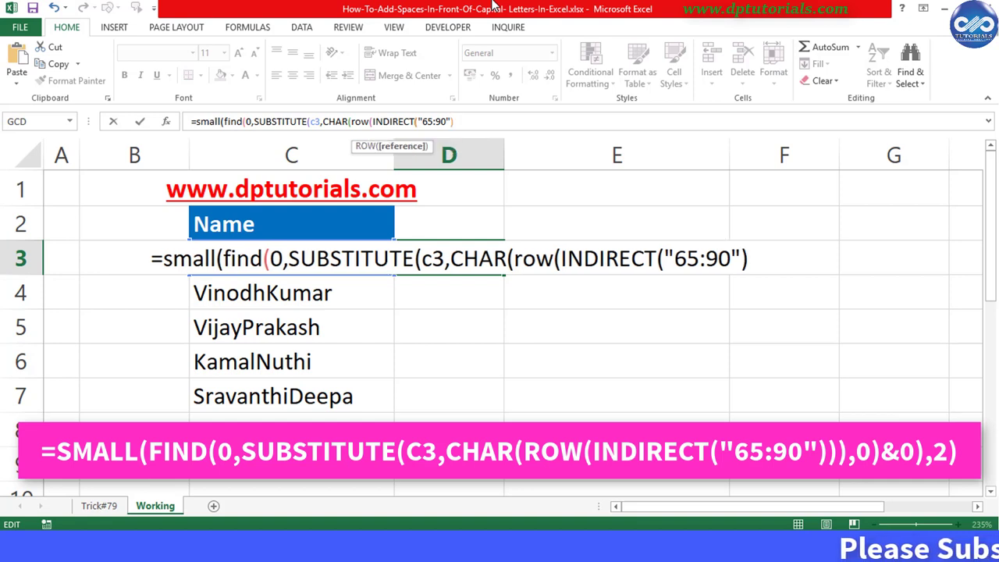
text())
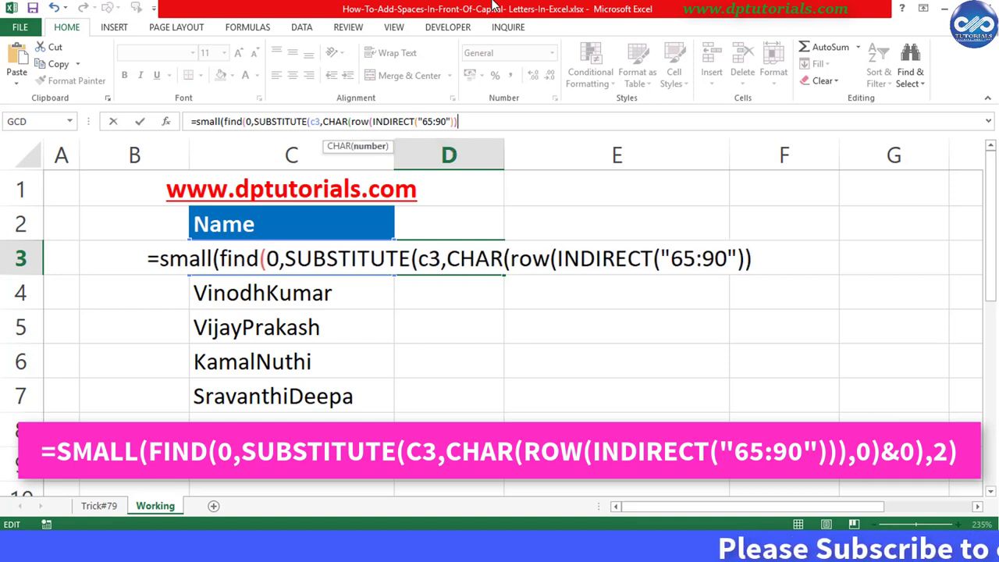
text())
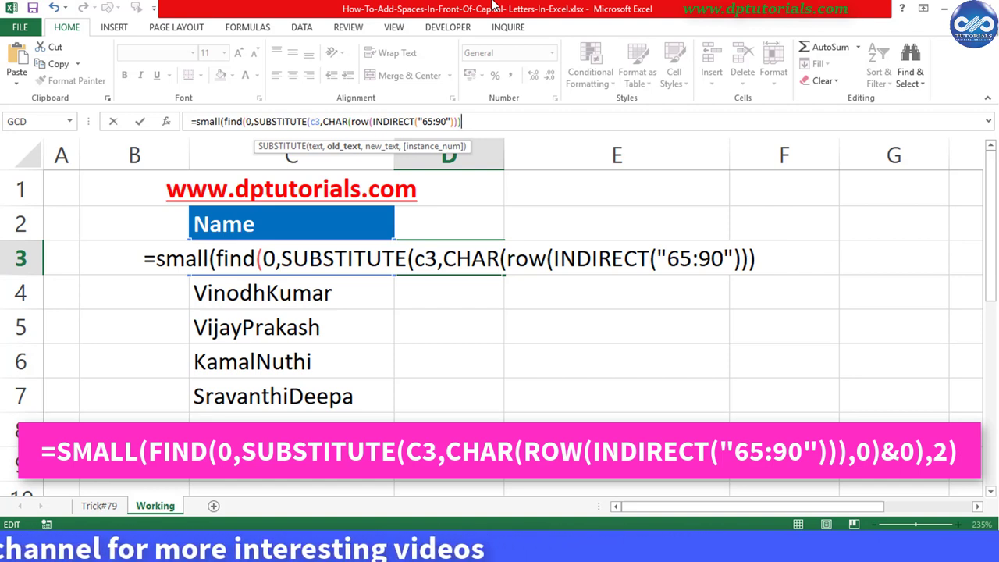
Finish the D3 formula with ,0)&0),2) as an array formula, returning 6
text(,)
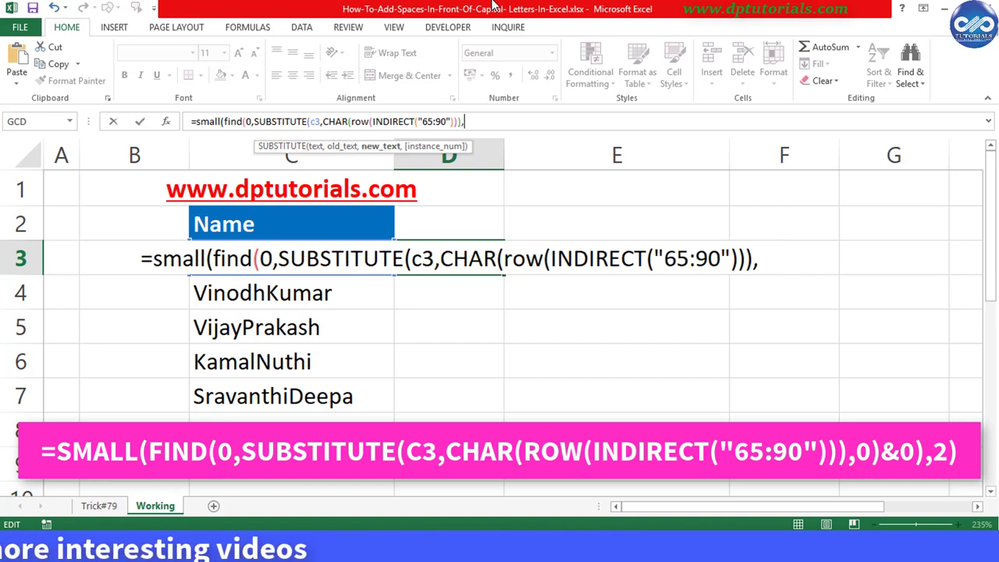
text(0)
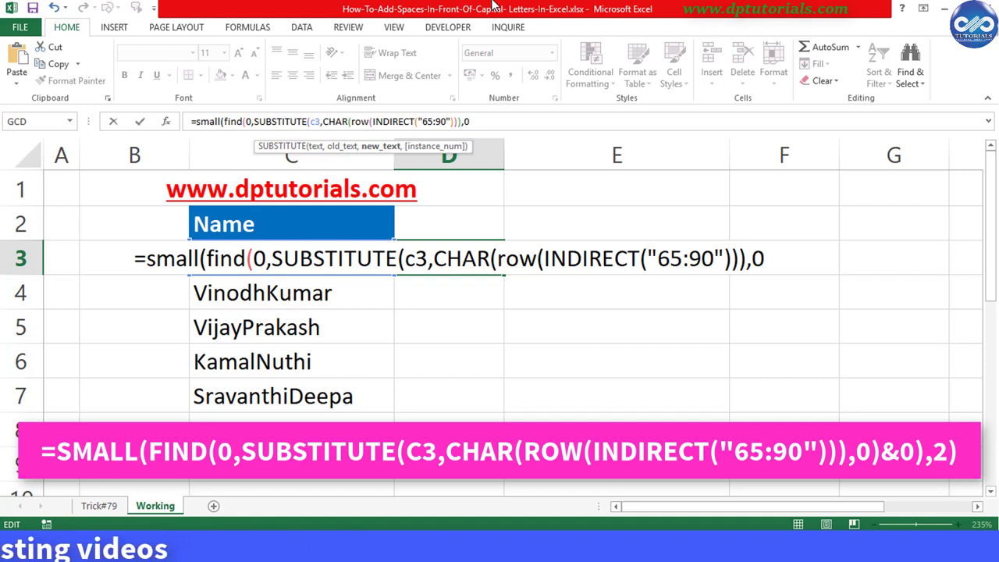
text()&)
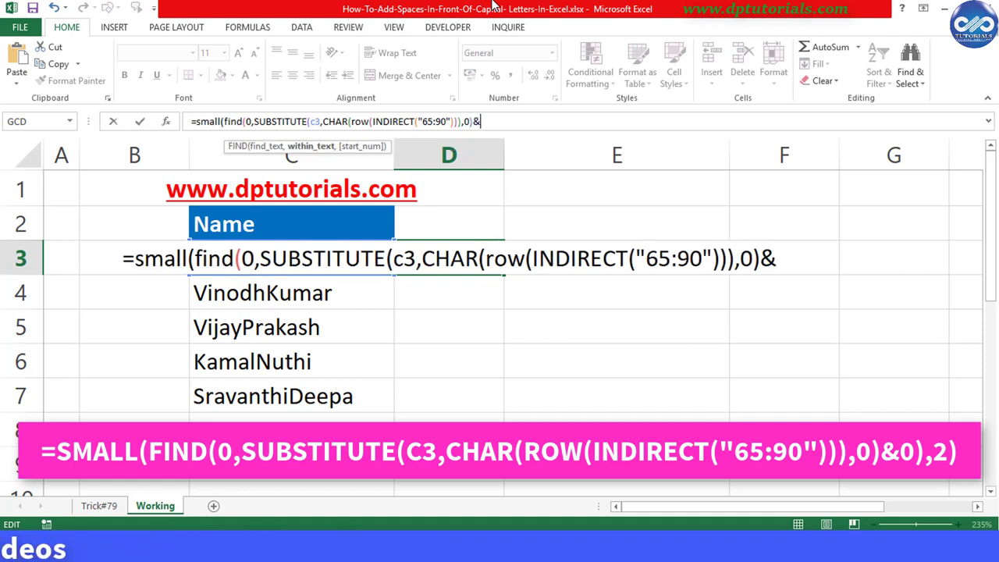
text(0)
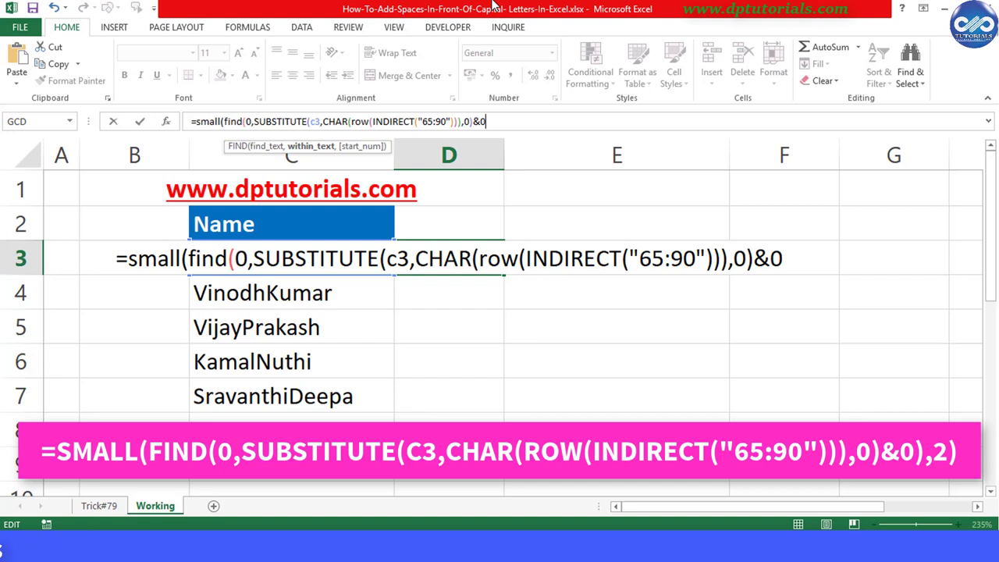
text())
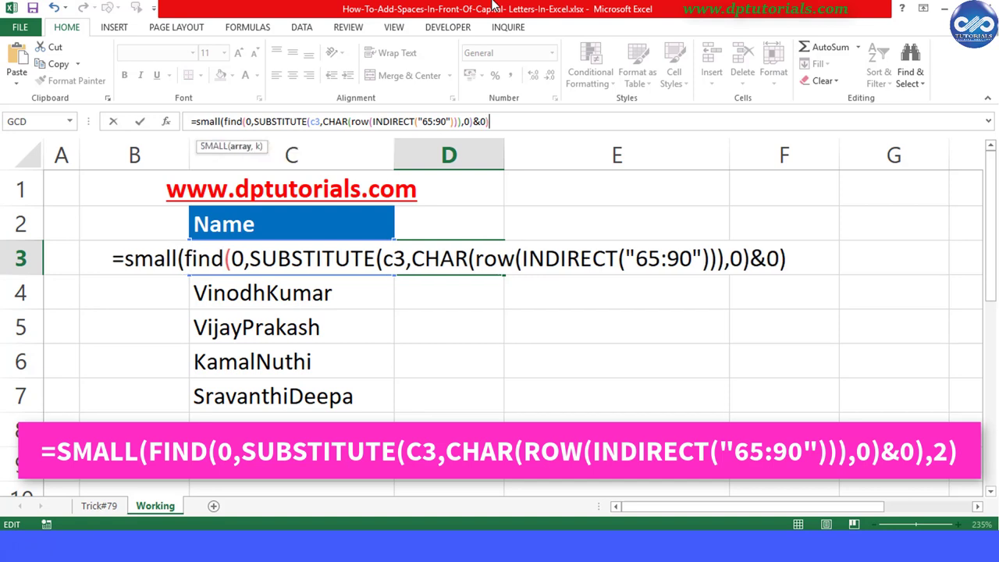
text(,2)
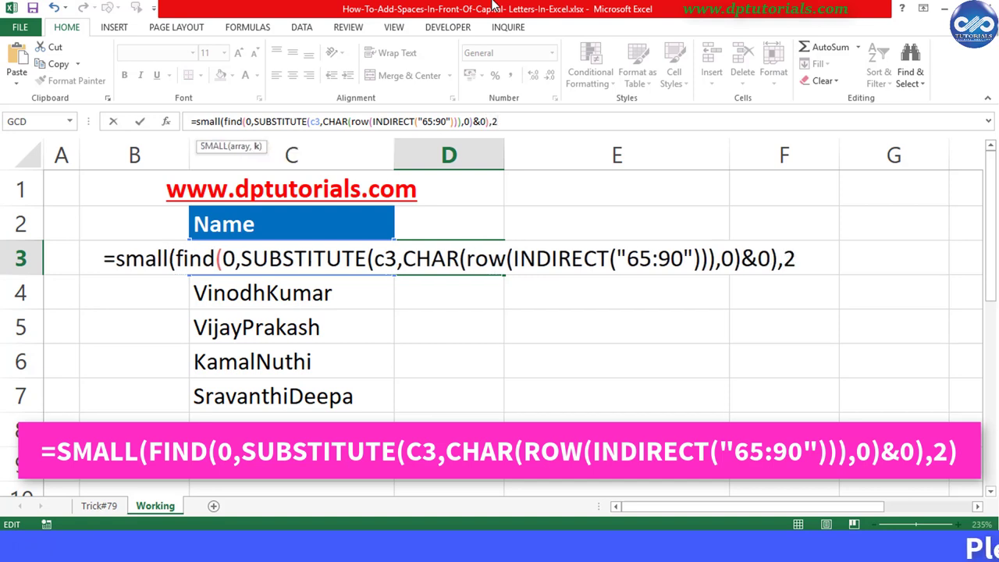
text())
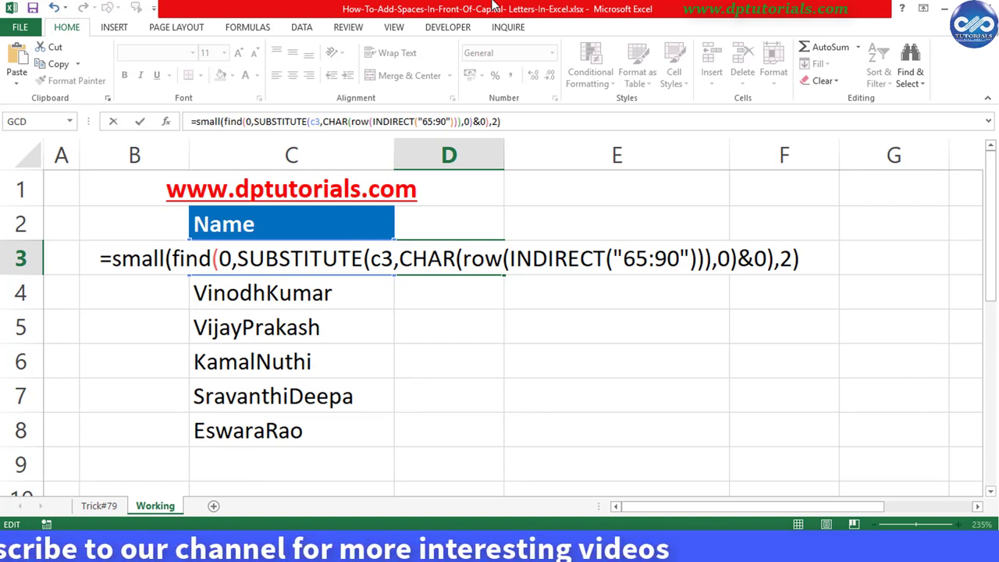
key(ctrl+shift+Return)
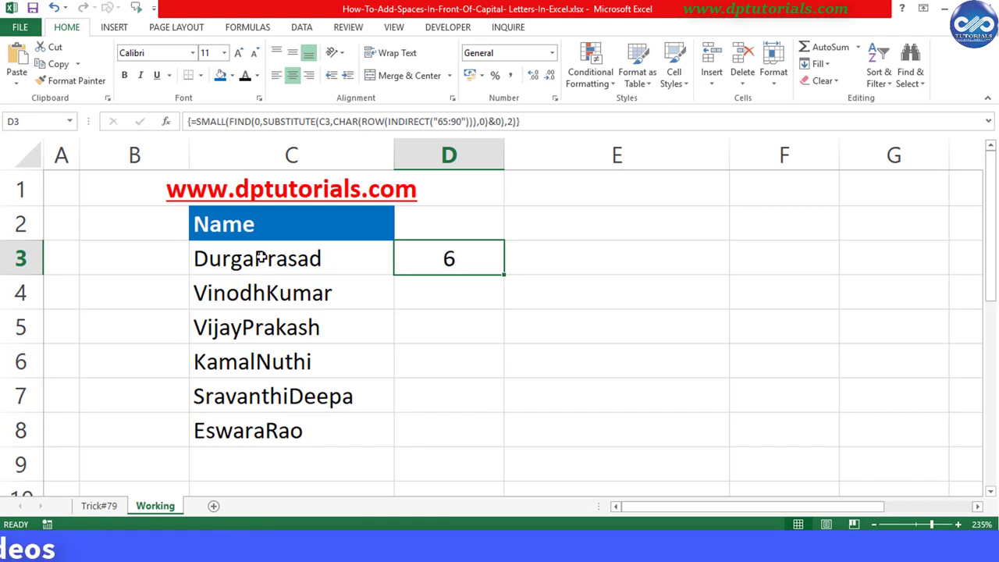
Colour the capital P in DurgaPrasad (C3) red
double_click(262, 259)
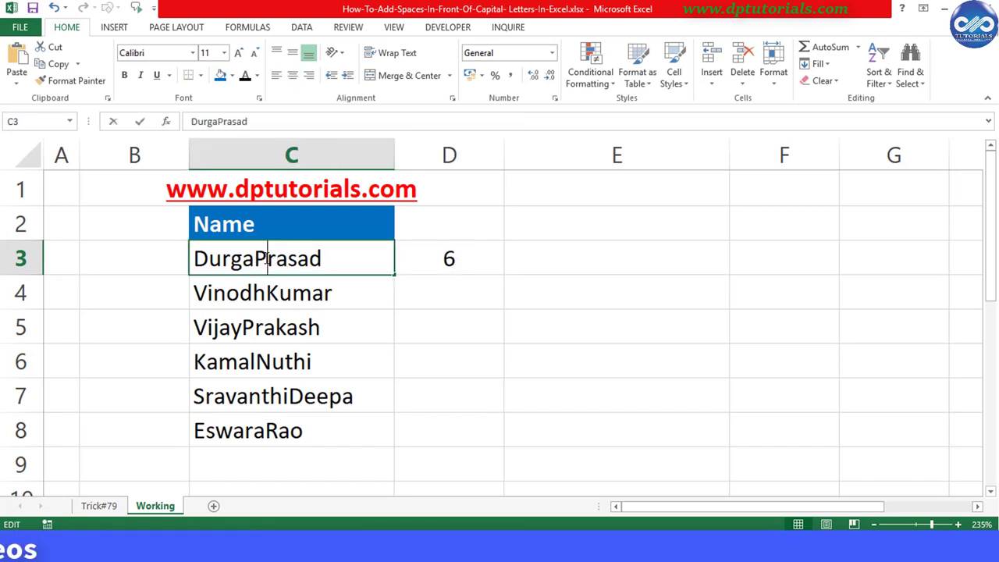
click(258, 76)
click(258, 208)
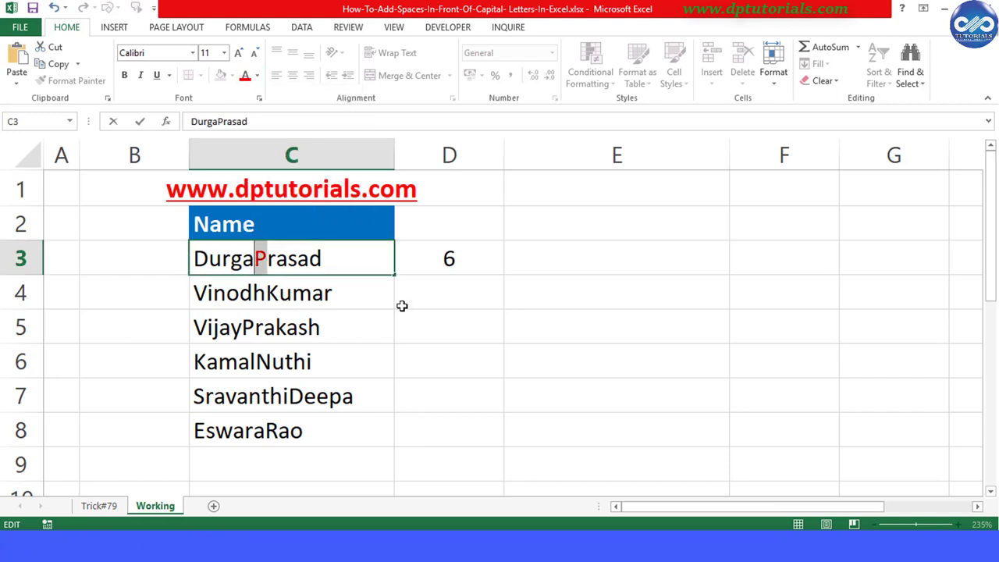
key(Return)
key(Return)
Fill the D3 formula down to D8, giving positions 7, 6, 6, 10, 7
key(Up)
key(Up)
key(Right)
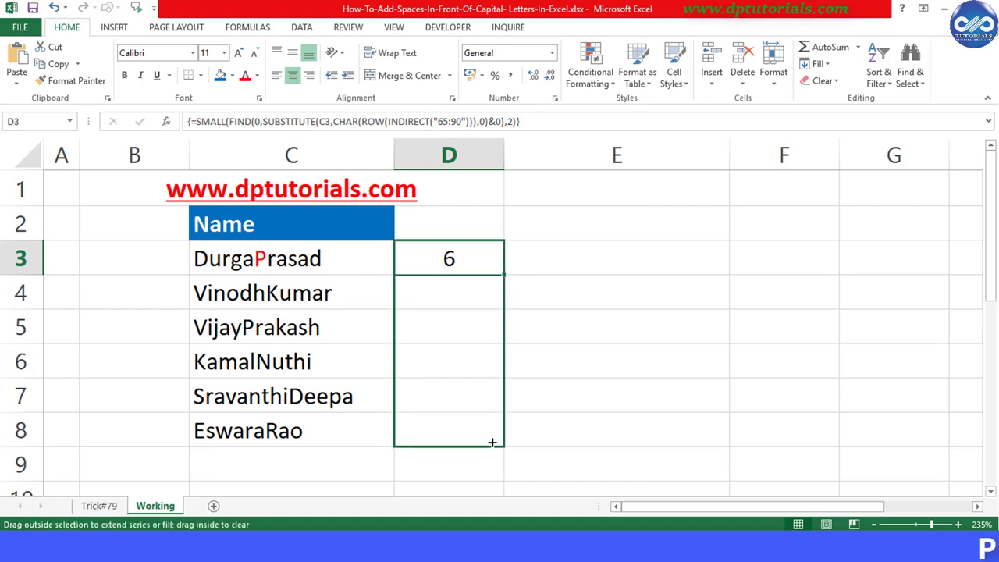
drag(492, 445, 493, 448)
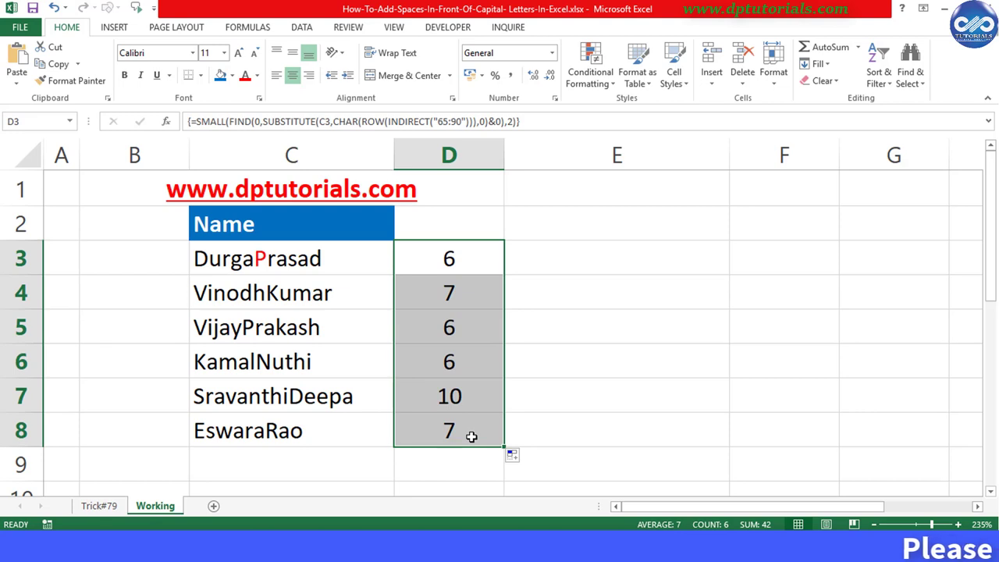
click(555, 258)
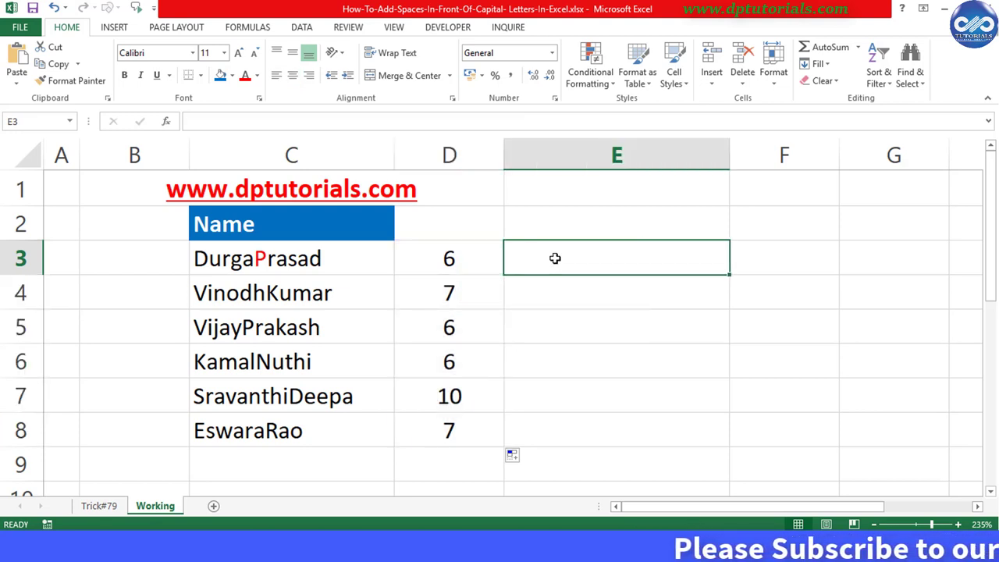
text(=)
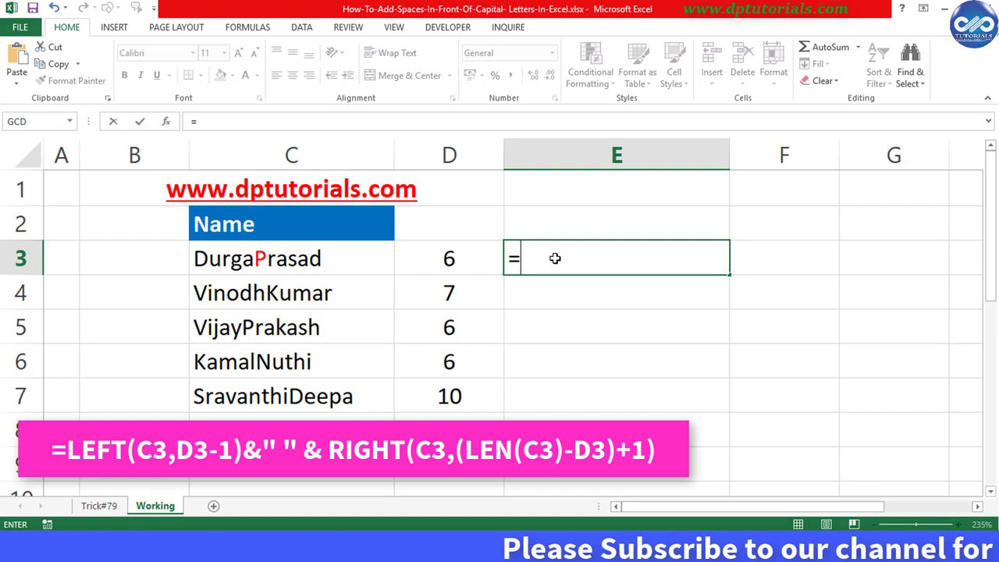
text(left()
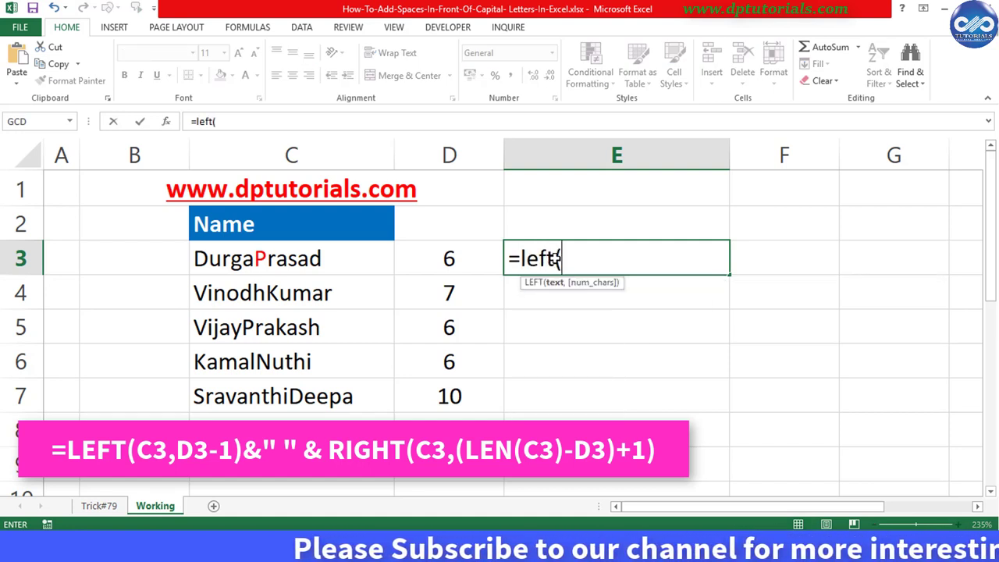
click(414, 121)
text(c3)
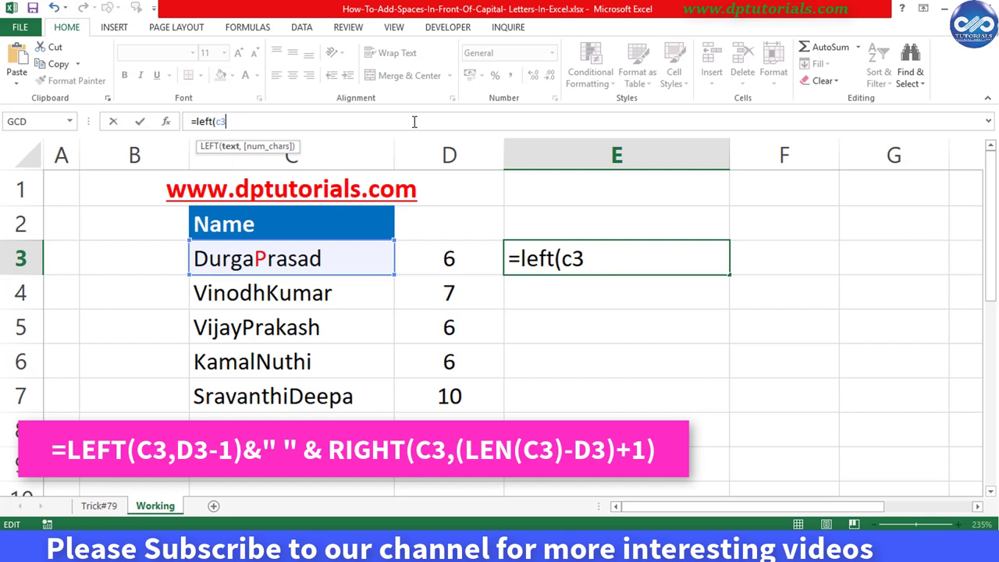
text(,d3-)
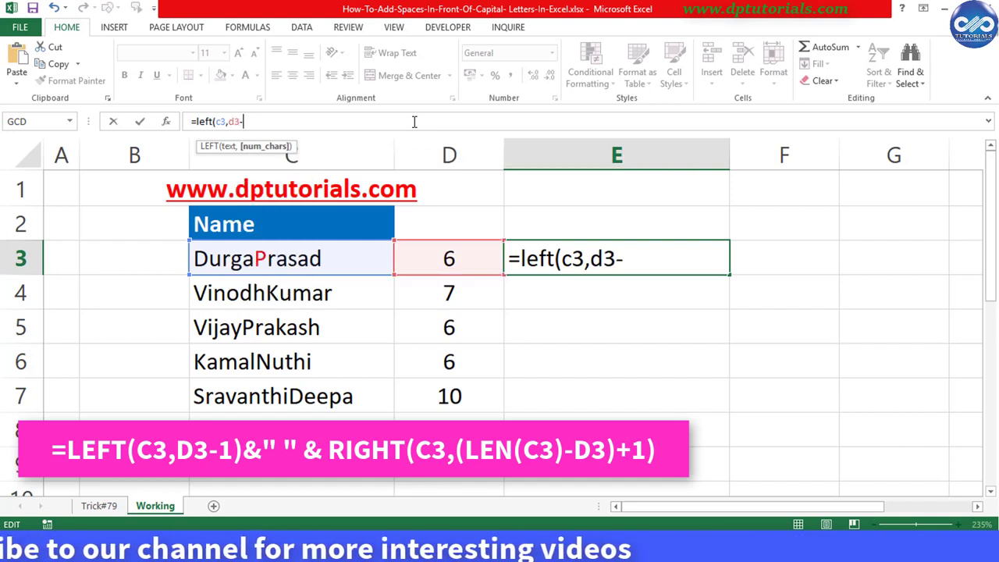
text(1)&" "&)
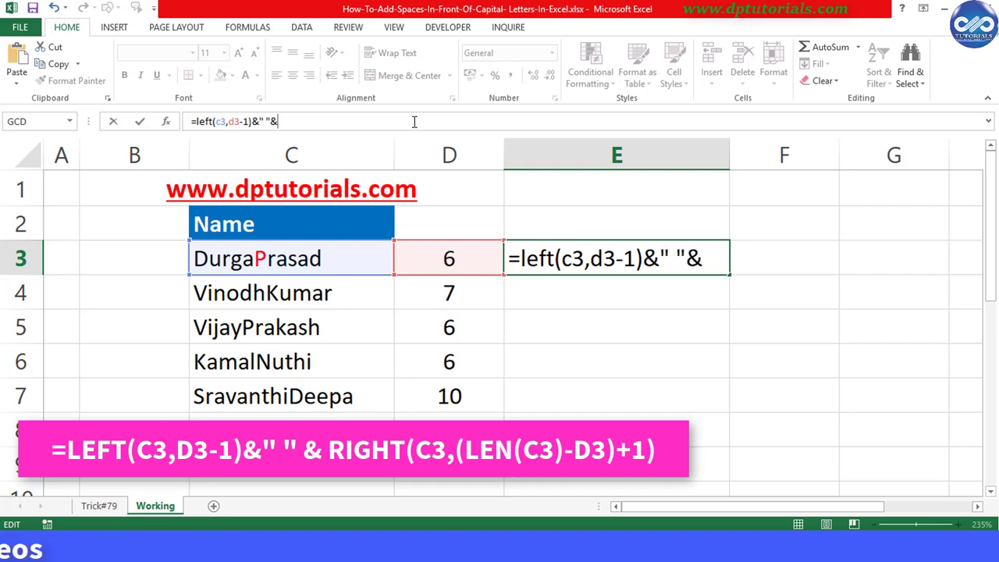
text(righ)
key(Tab)
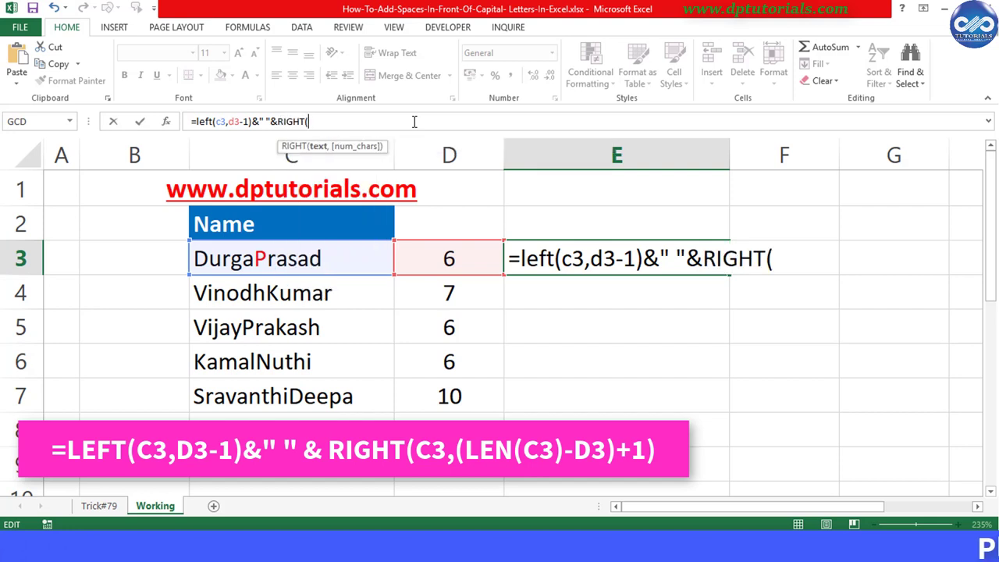
text(c3)
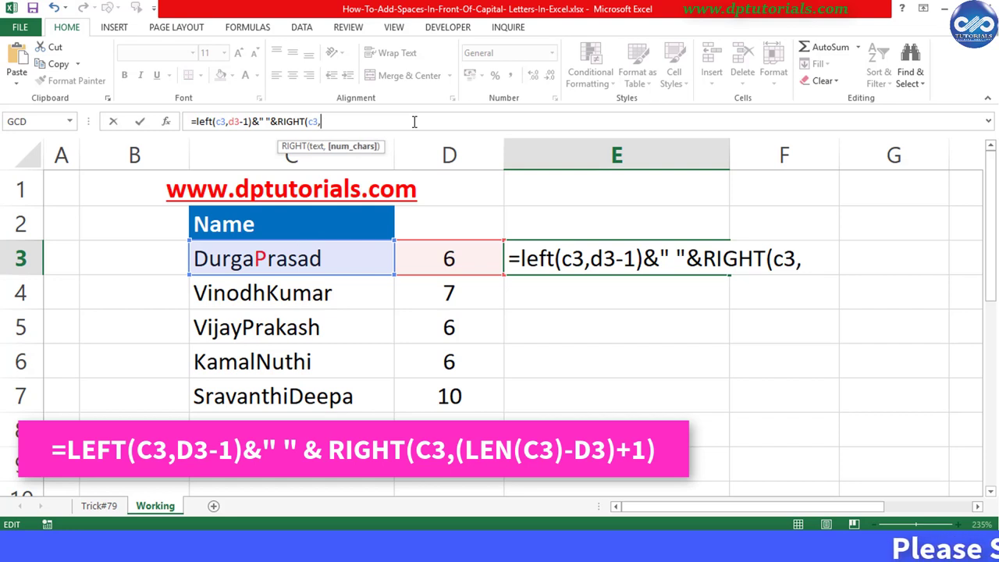
text(,()
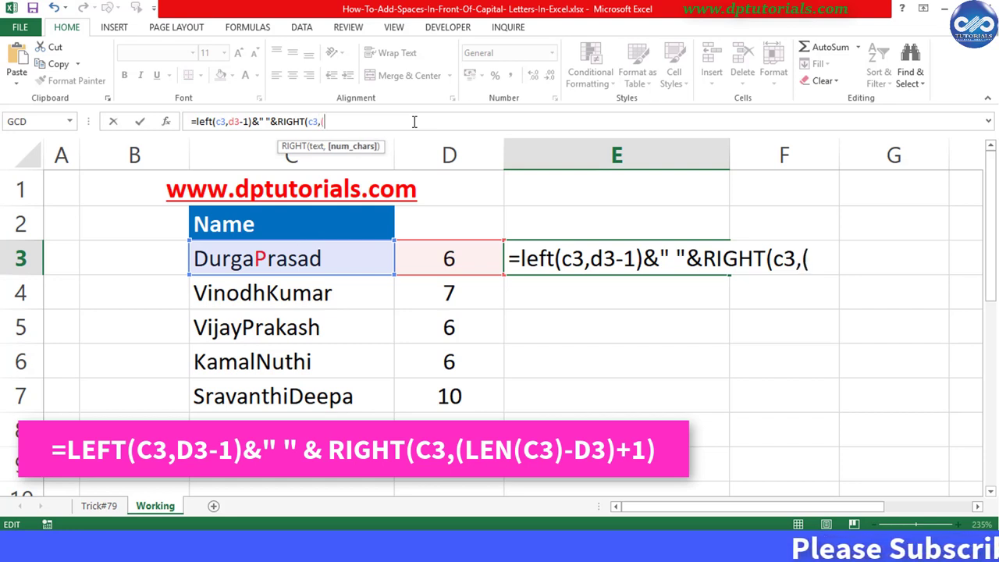
text(len)
key(Tab)
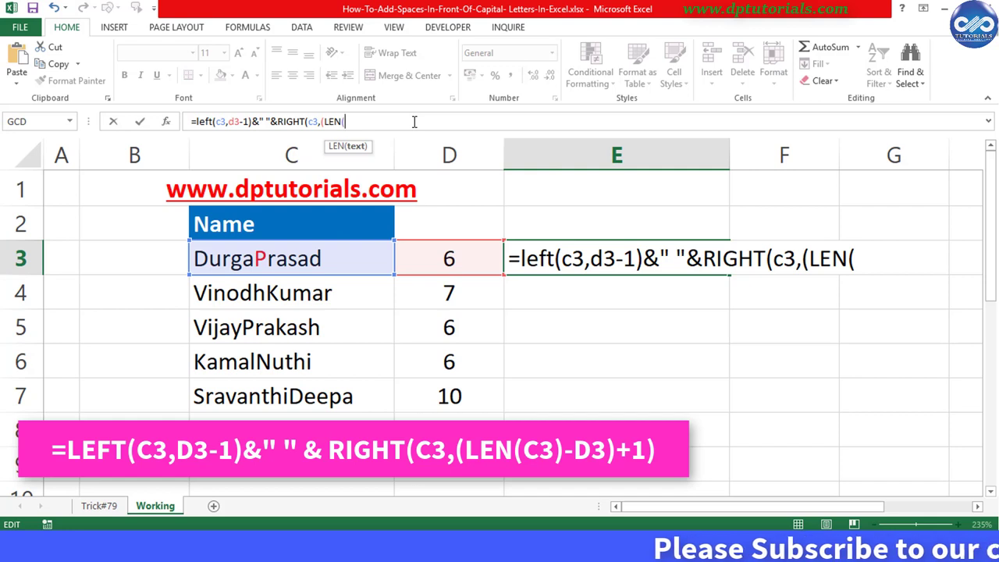
text(c3))
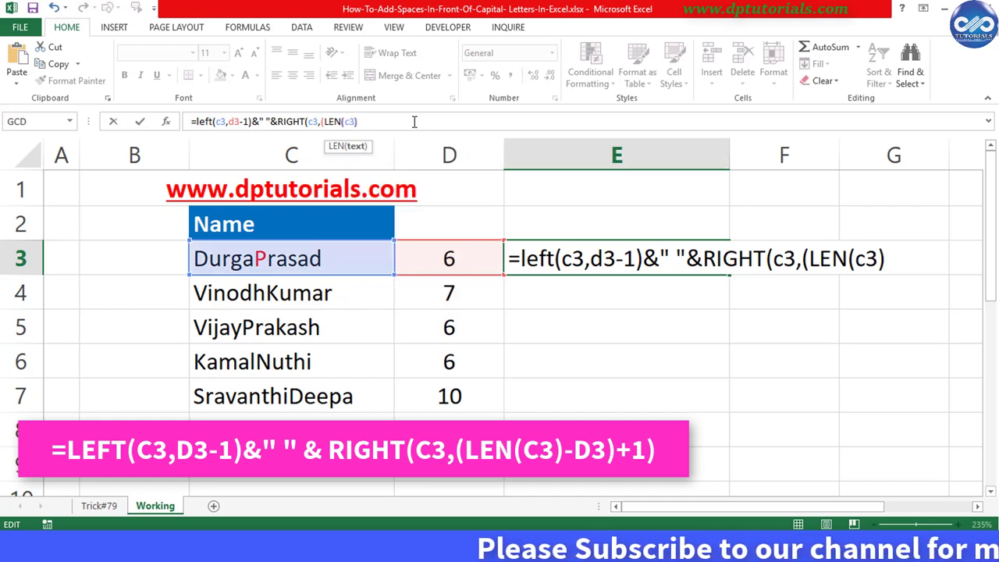
text(-d)
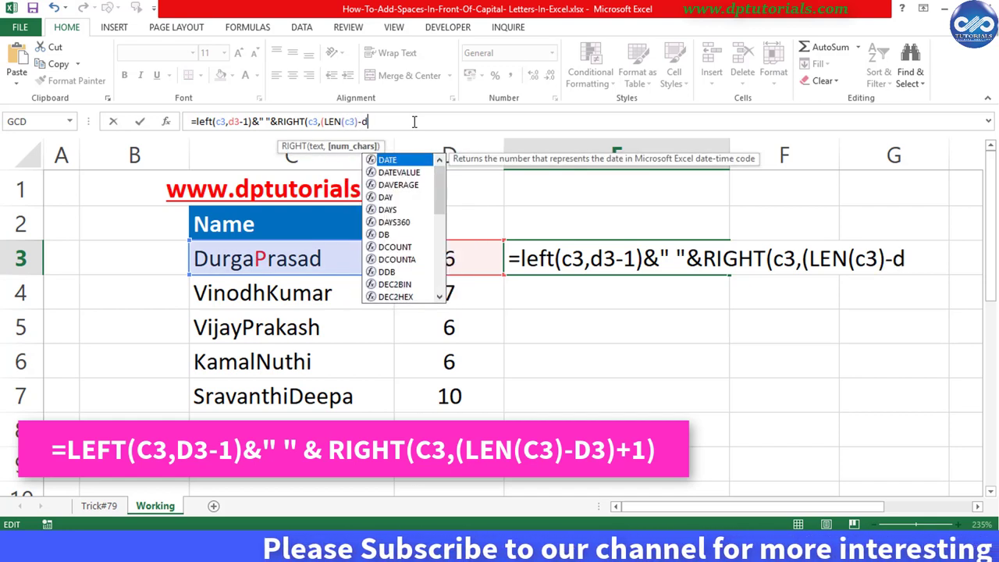
text(3)
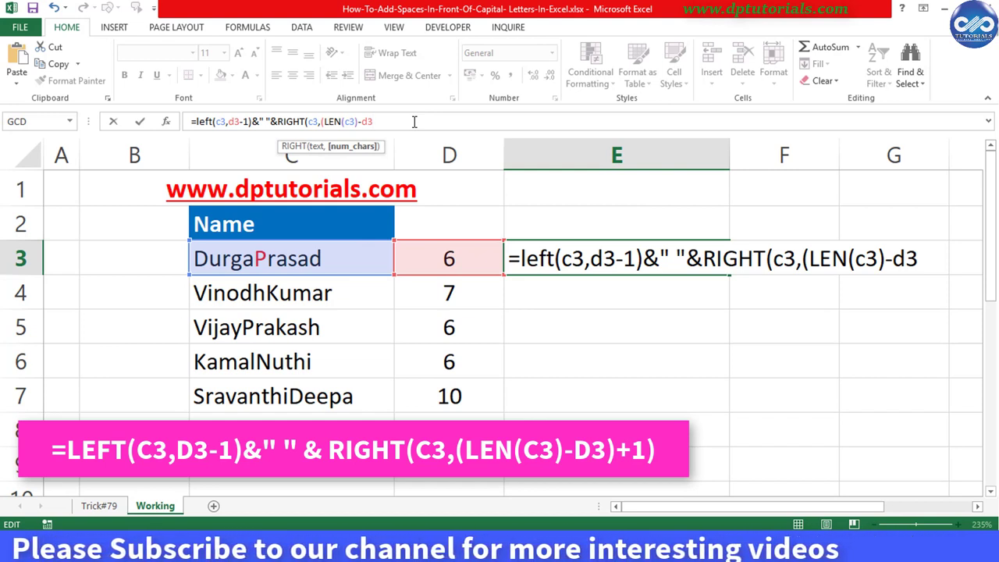
text()+1)
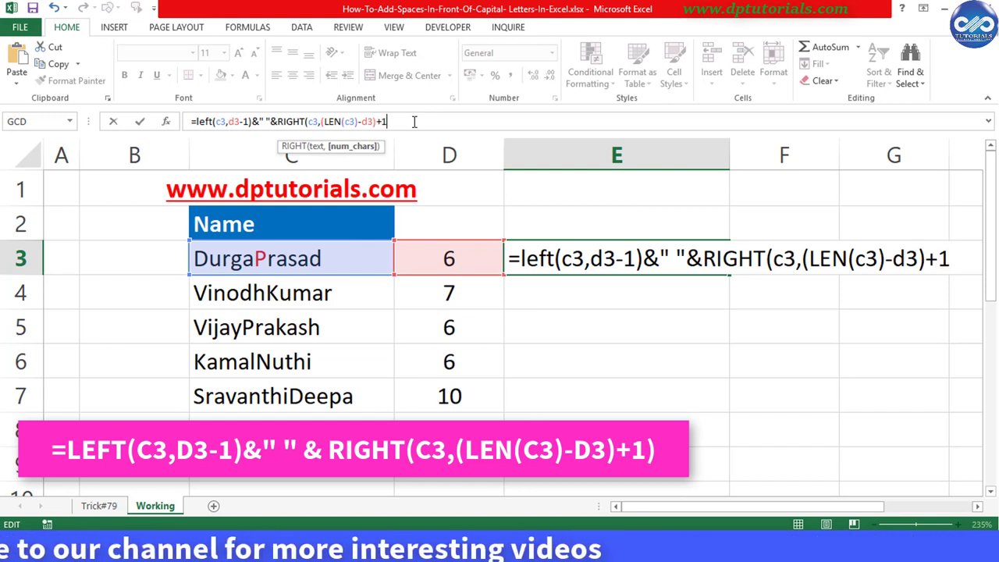
text())
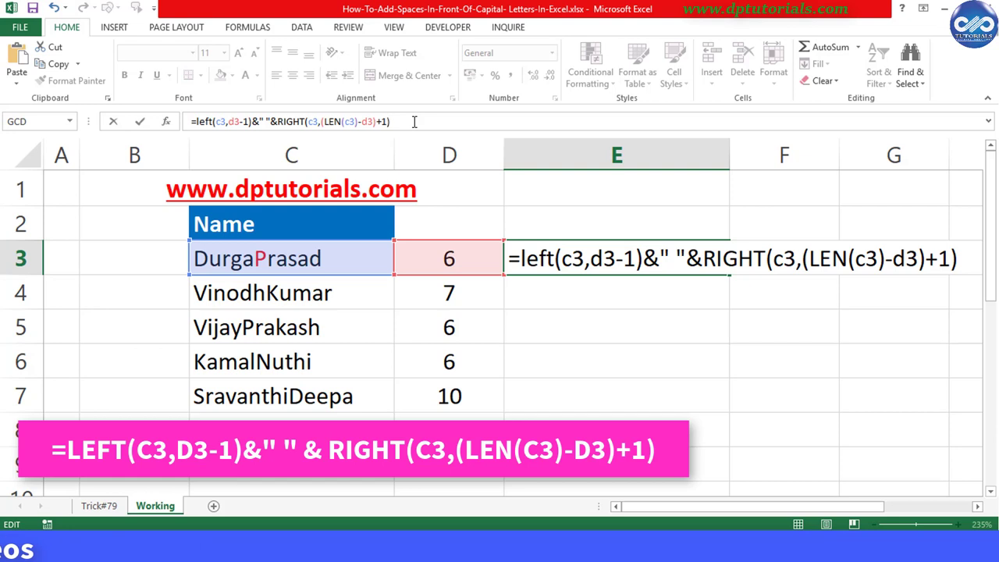
key(Return)
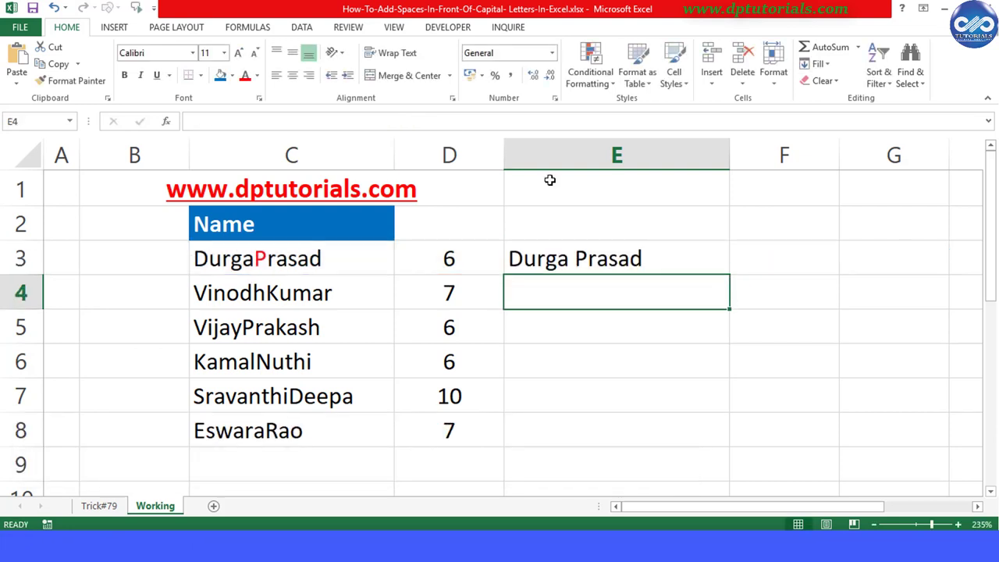
Fill the E3 splitting formula down to E8 and check the copy in E5
click(684, 256)
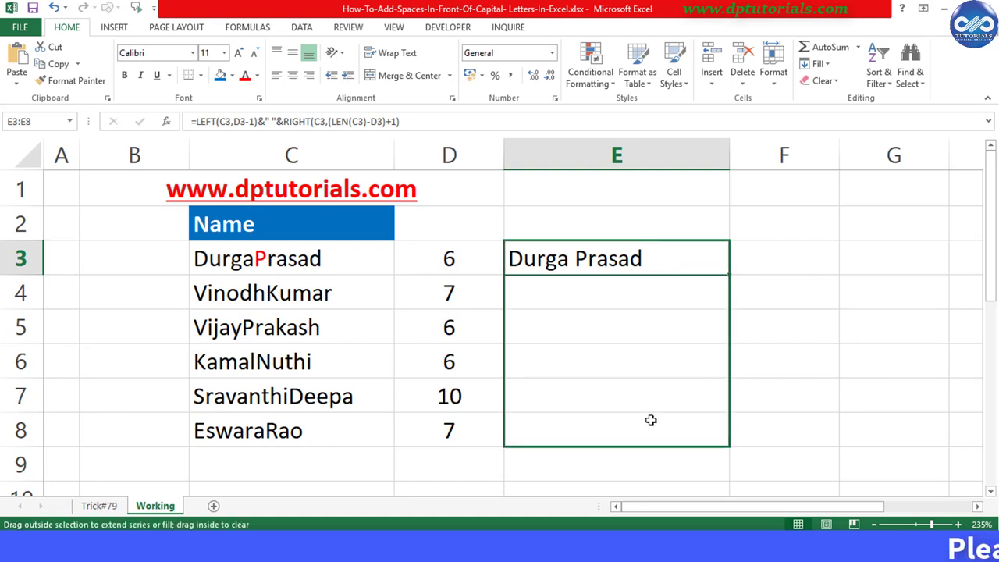
drag(651, 420, 651, 422)
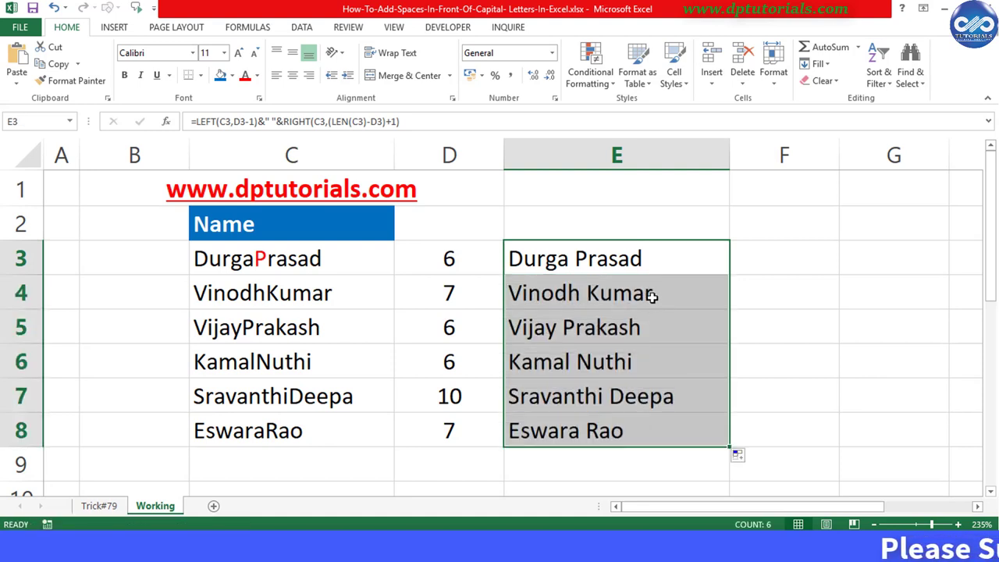
click(606, 341)
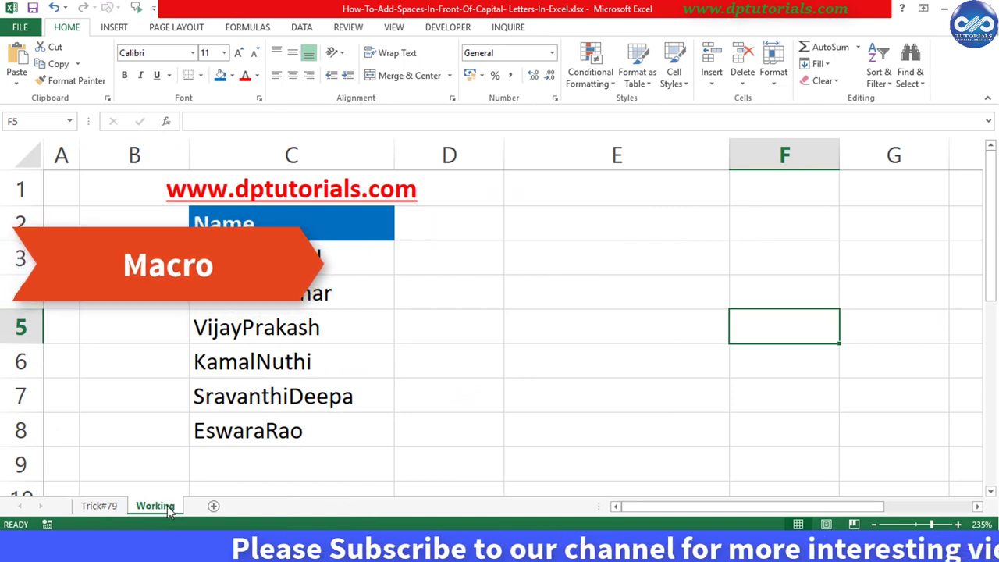
Open the Working sheet's code in the VBA editor and insert a new Module1
right_click(166, 508)
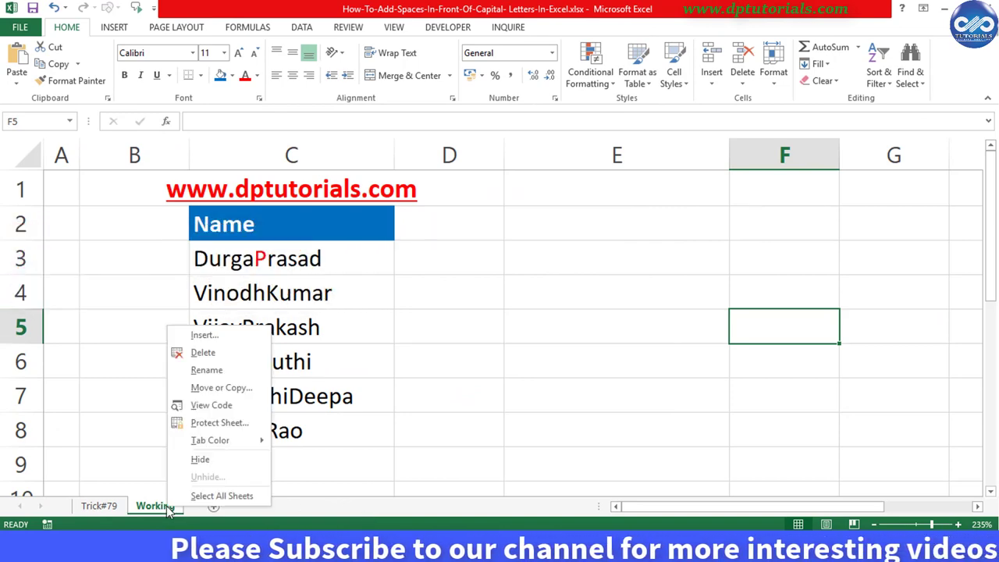
click(213, 405)
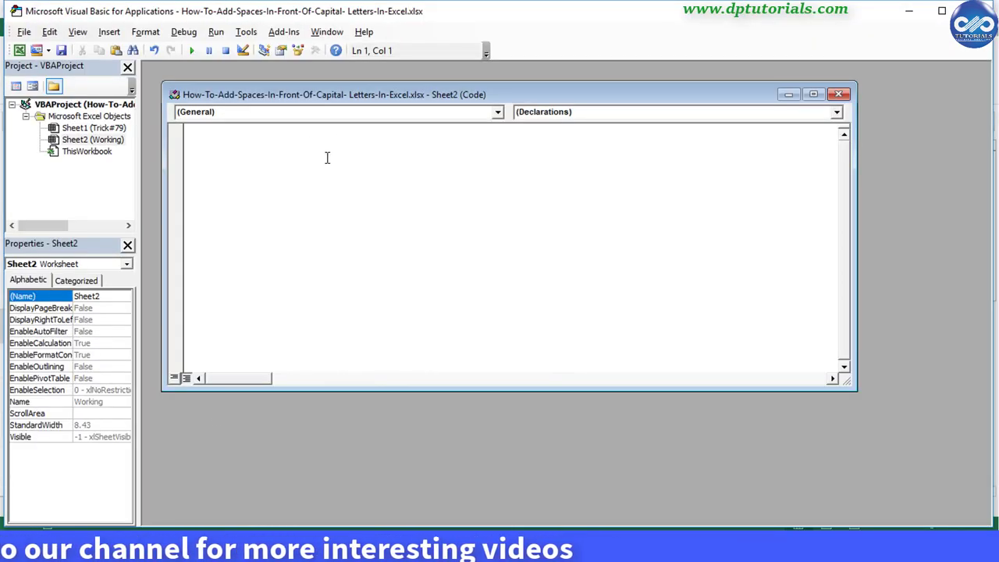
click(113, 32)
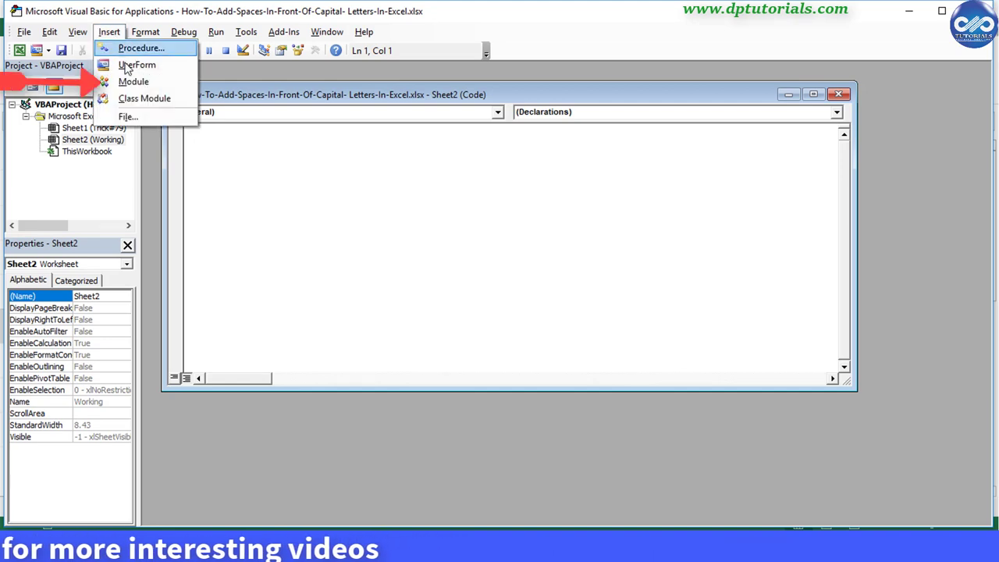
click(160, 81)
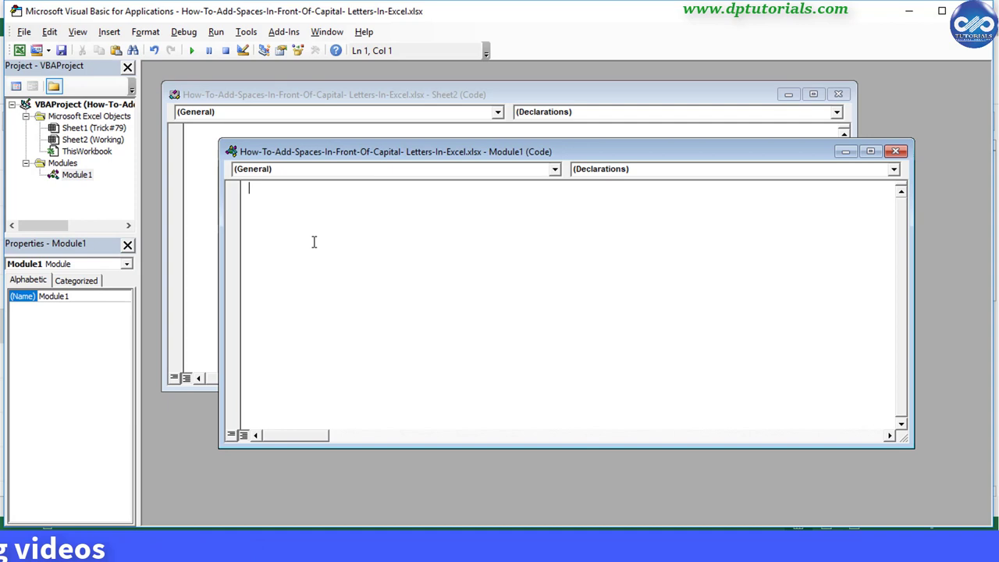
Copy the Add_Spaces function from Code.txt into Module1 and save the workbook
key(alt+Tab)
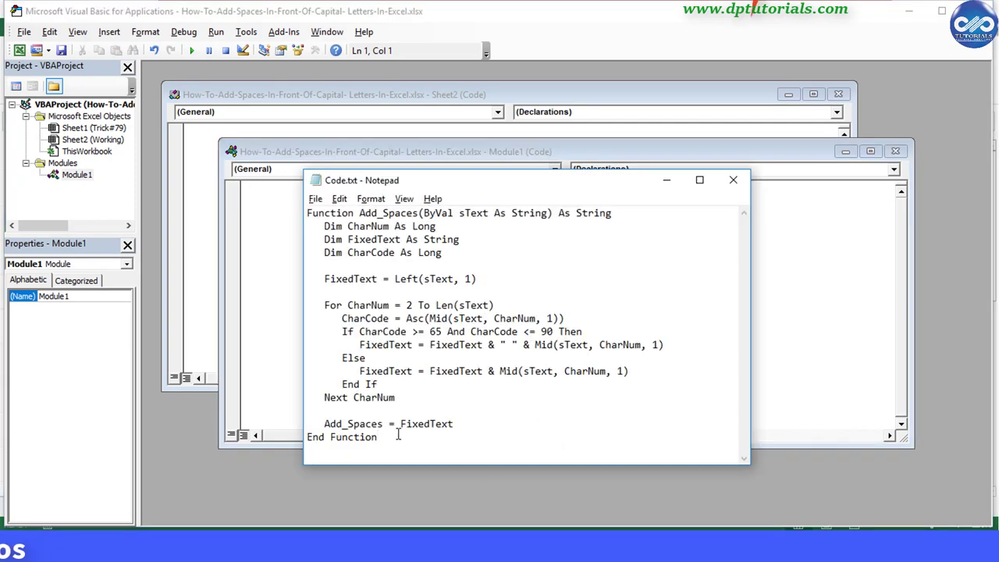
drag(398, 435, 299, 205)
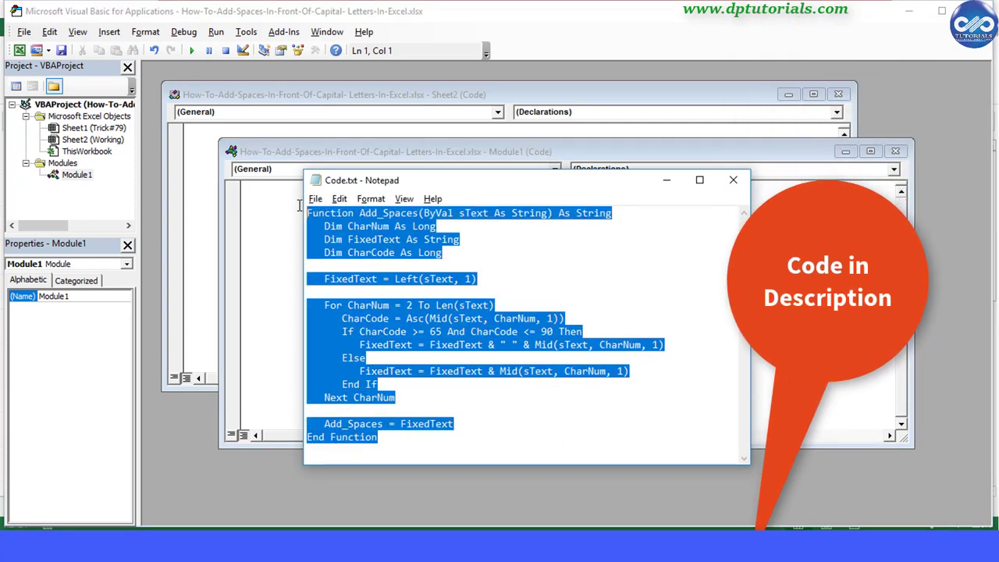
right_click(327, 249)
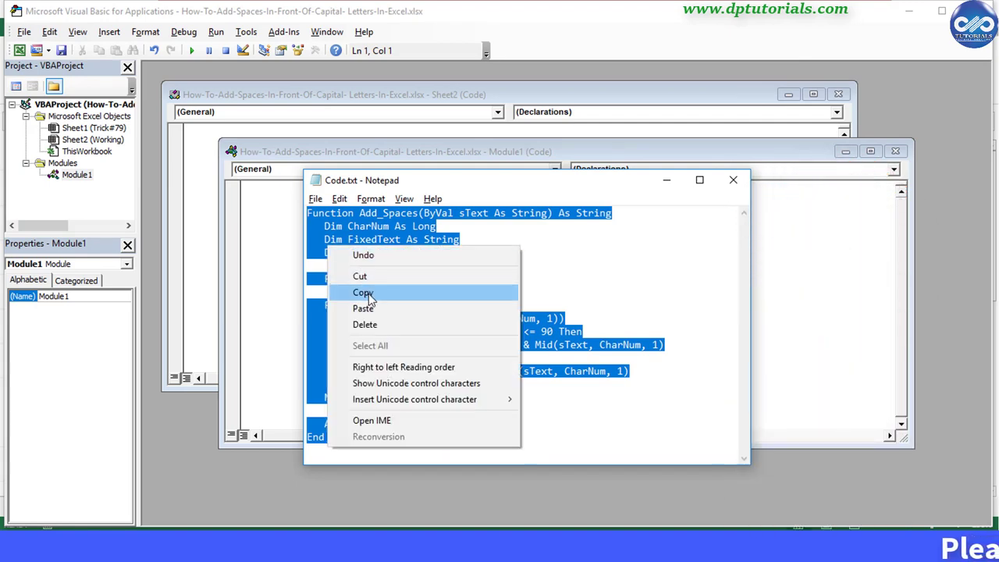
click(363, 293)
click(292, 203)
right_click(294, 207)
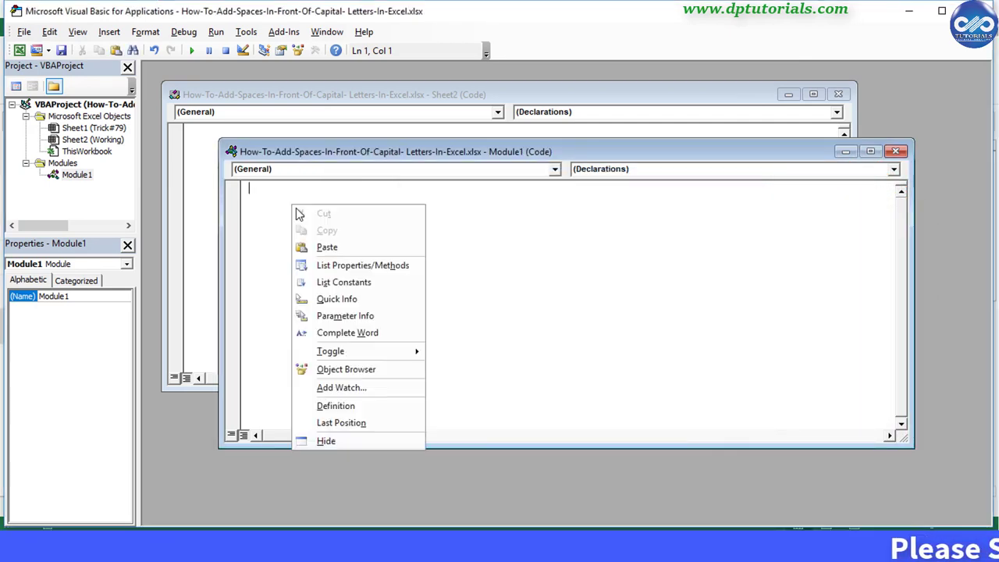
click(327, 248)
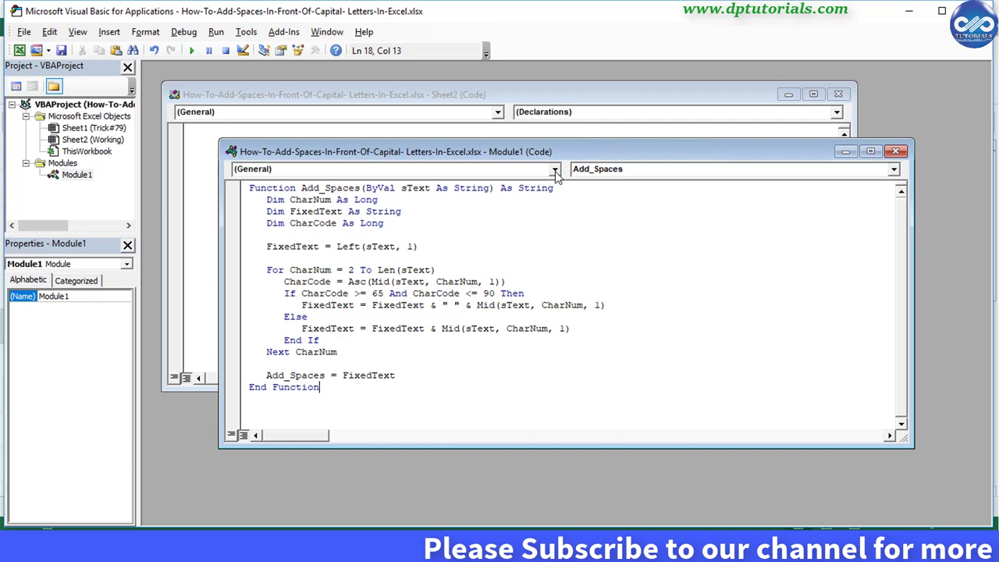
key(ctrl+s)
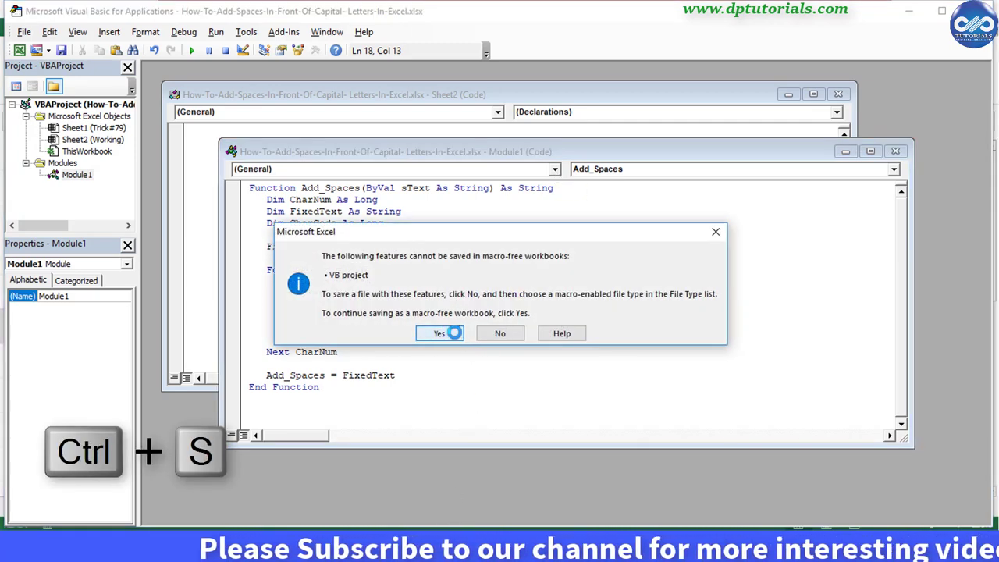
key(Return)
Enter =add_spaces(C3) in E3 so it returns "Durga Prasad"
click(343, 503)
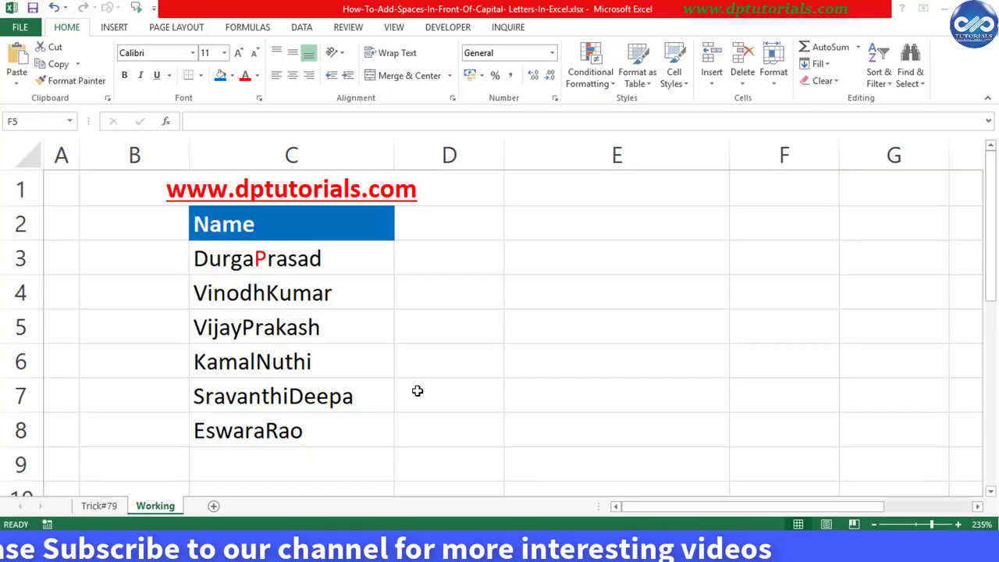
click(554, 253)
text(=)
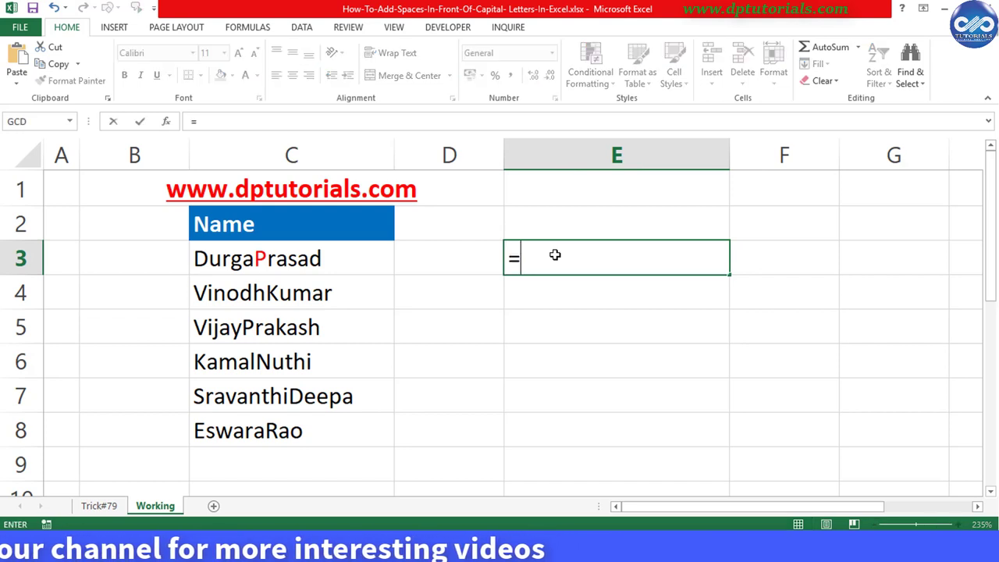
text(add)
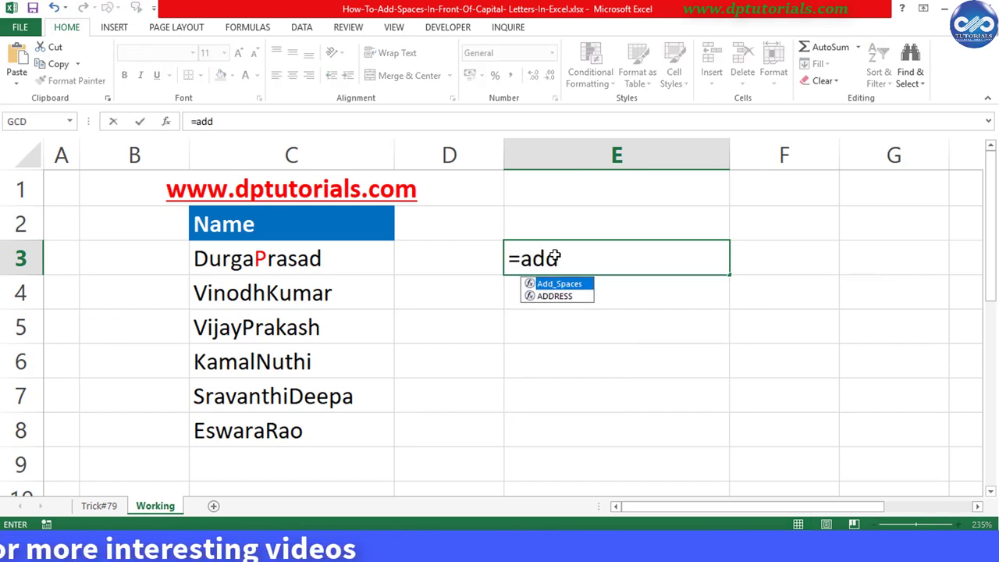
text(_spaces()
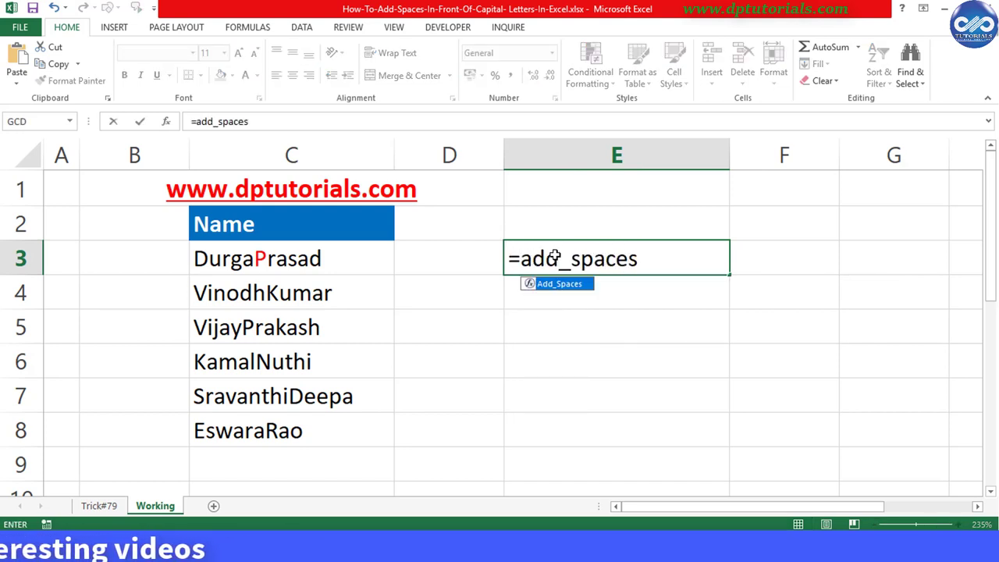
click(310, 258)
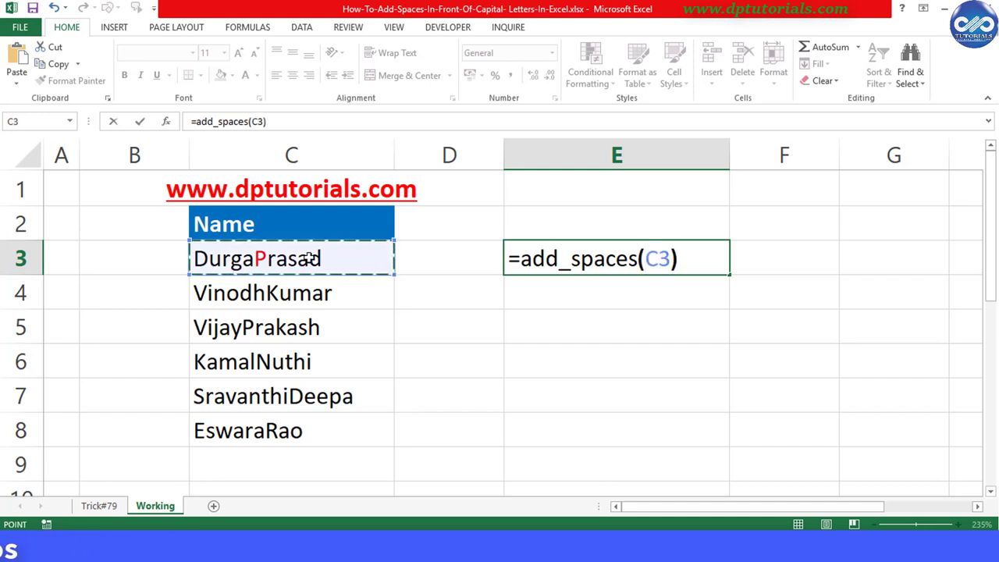
key(Return)
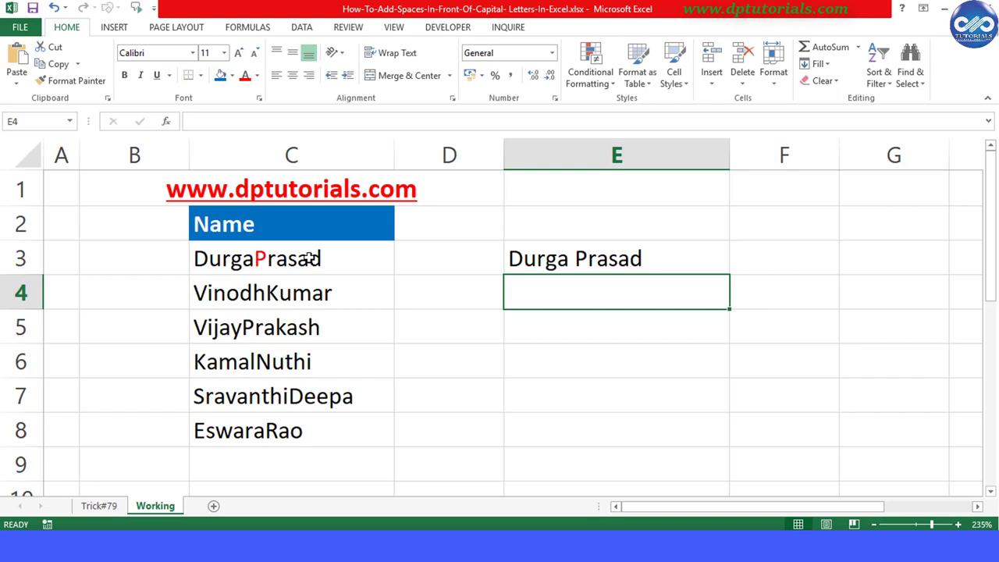
click(555, 266)
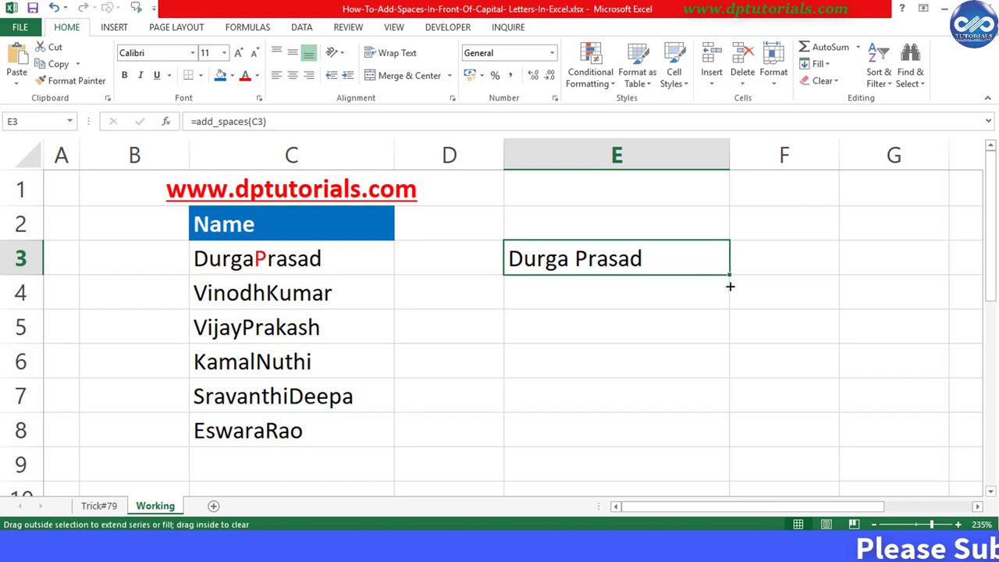
drag(730, 286, 702, 450)
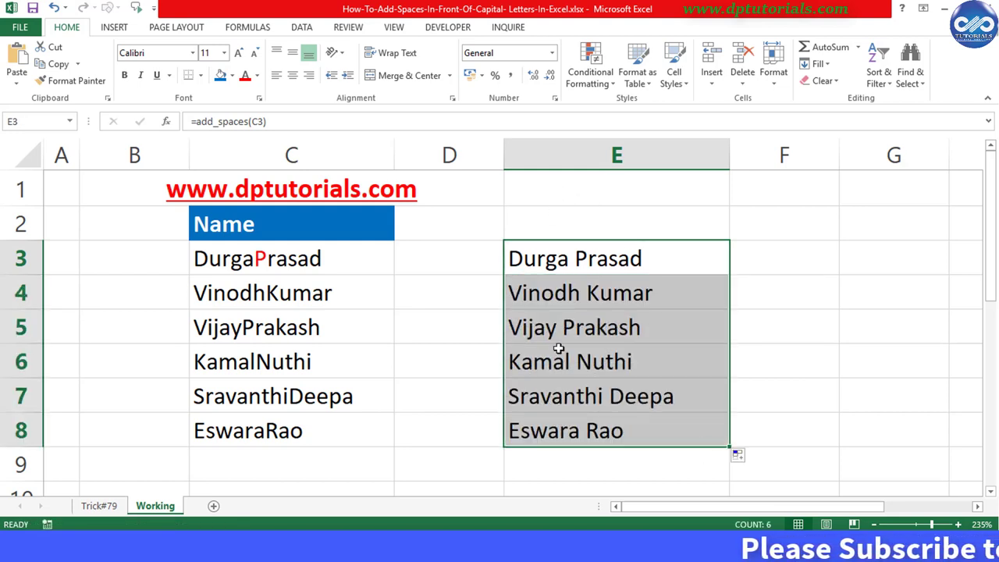
click(738, 335)
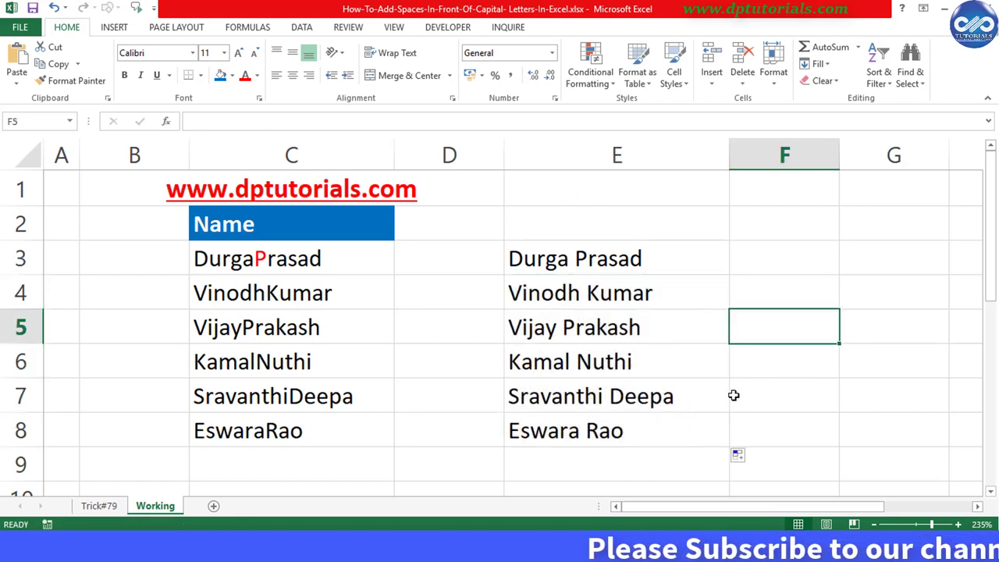
click(673, 326)
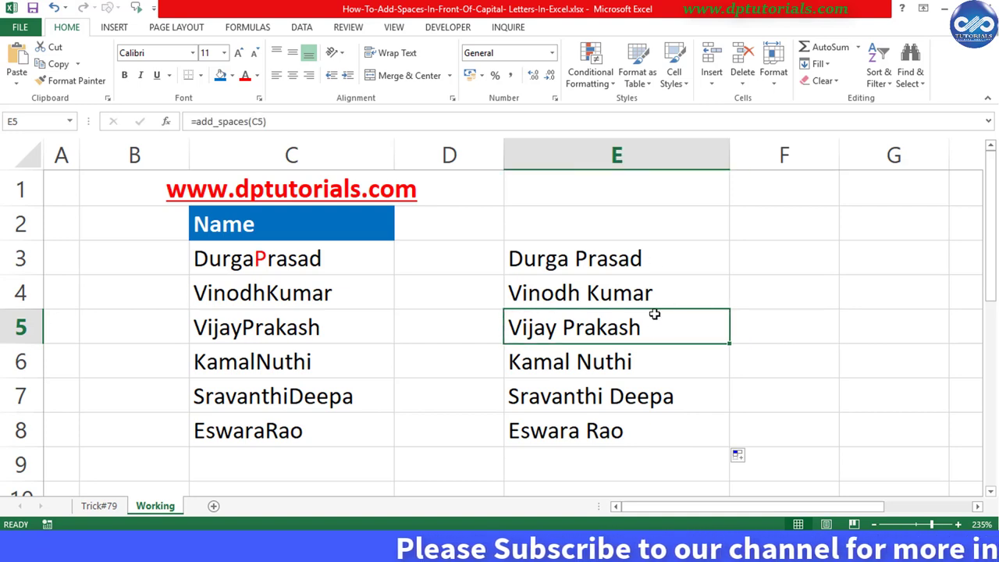